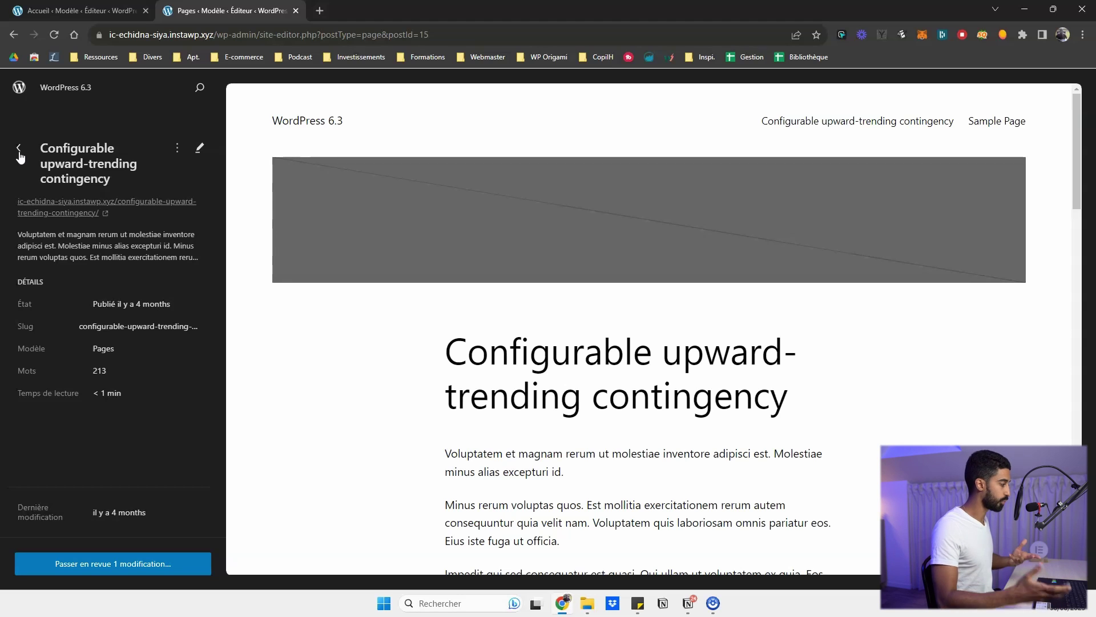
Step: View the details of the Privacy Policy page and the blog home page, and return to the Apparence overview
left_click(17, 158)
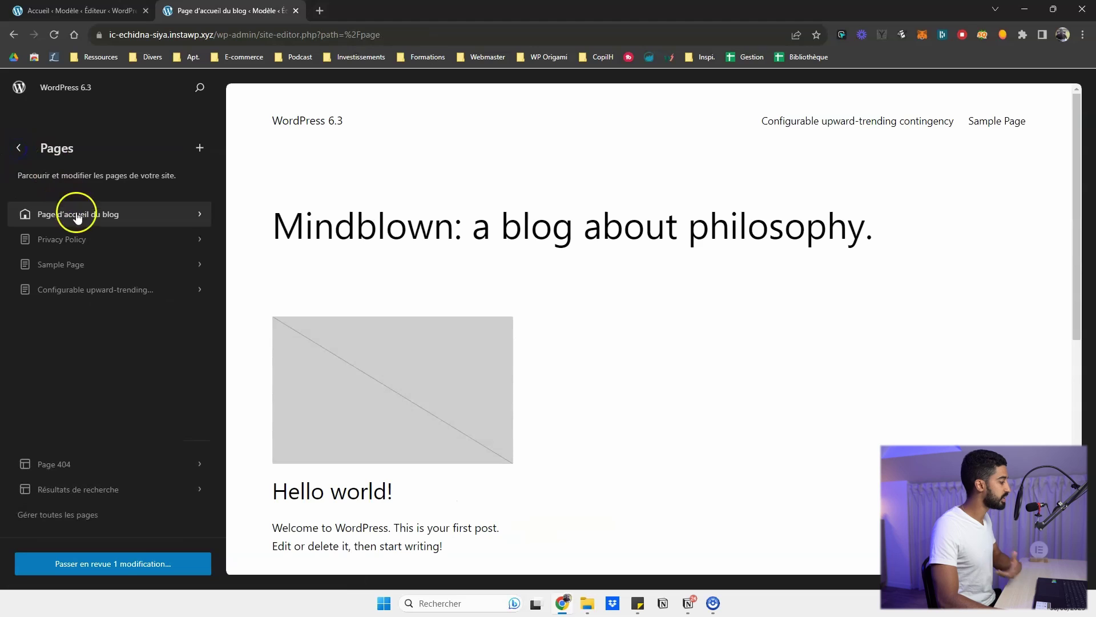
left_click(85, 243)
left_click(22, 148)
left_click(49, 214)
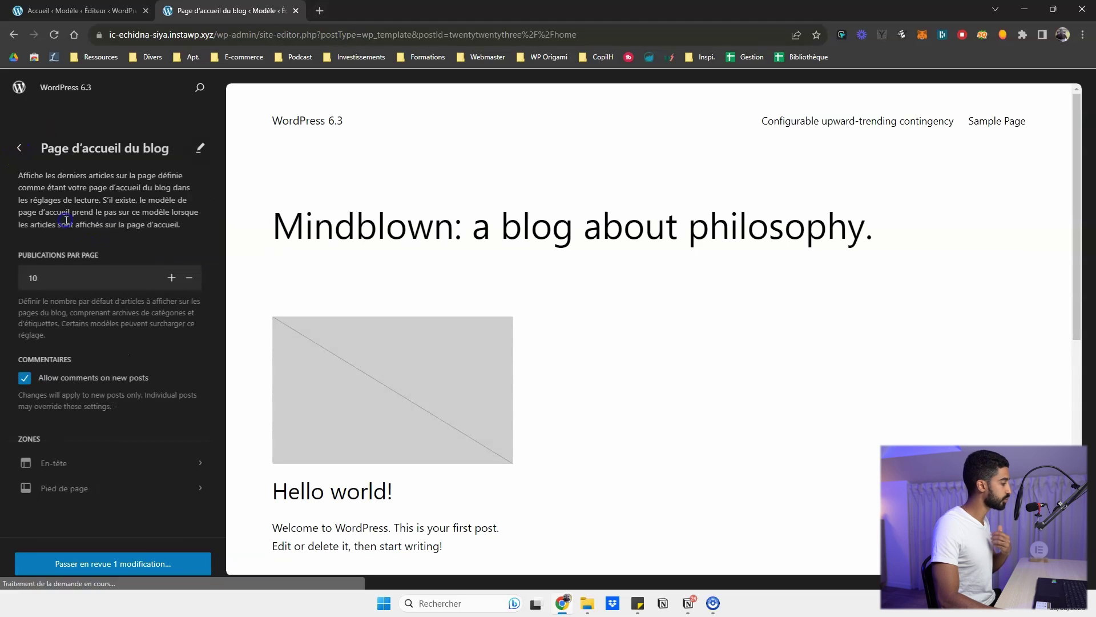
left_click(20, 144)
left_click(20, 144)
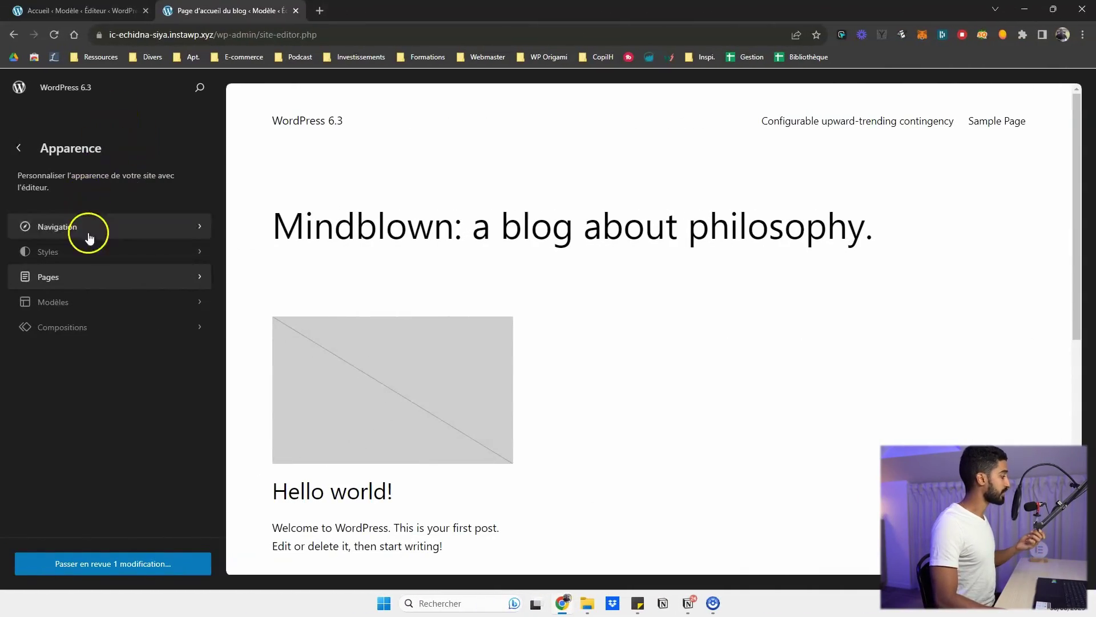
Step: Open the blog home page for editing from Styles and bring up the global styles' revision history
left_click(65, 256)
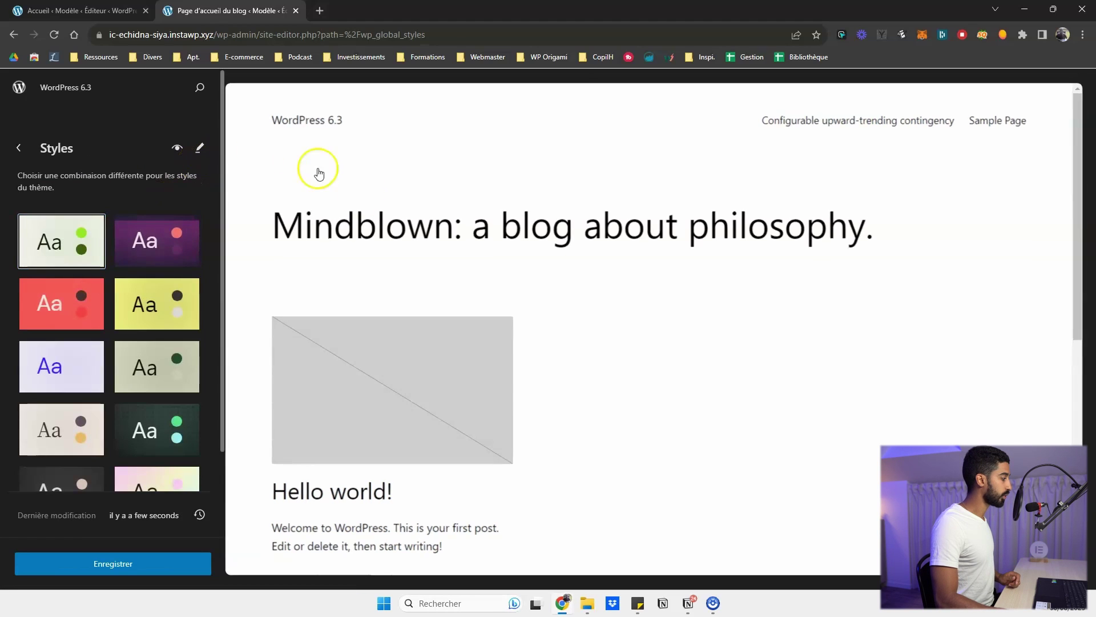
left_click(364, 210)
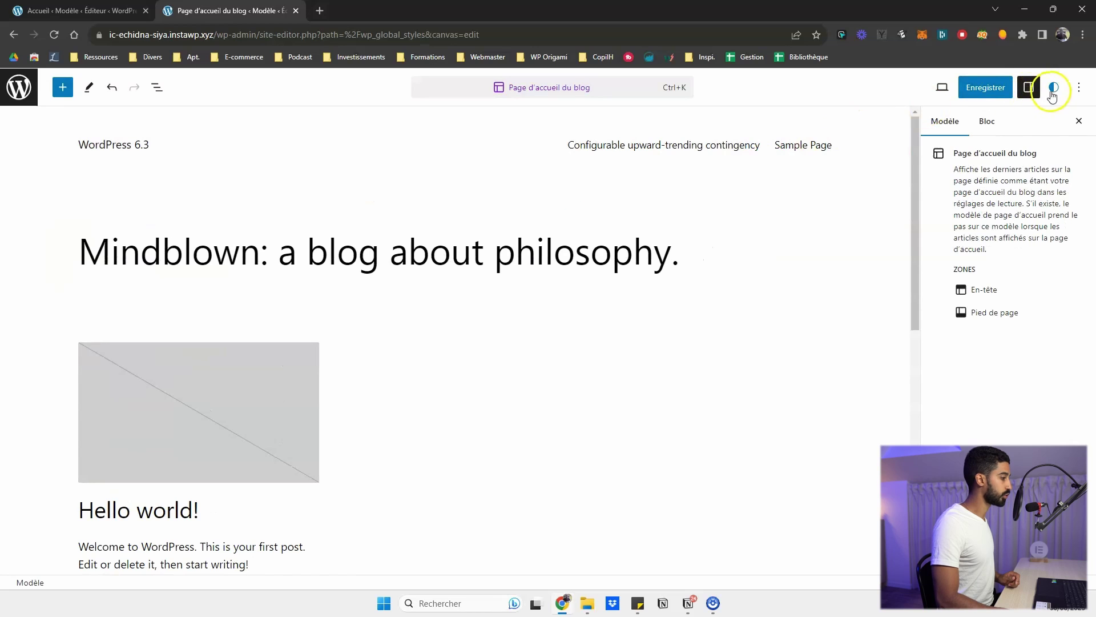
left_click(1053, 89)
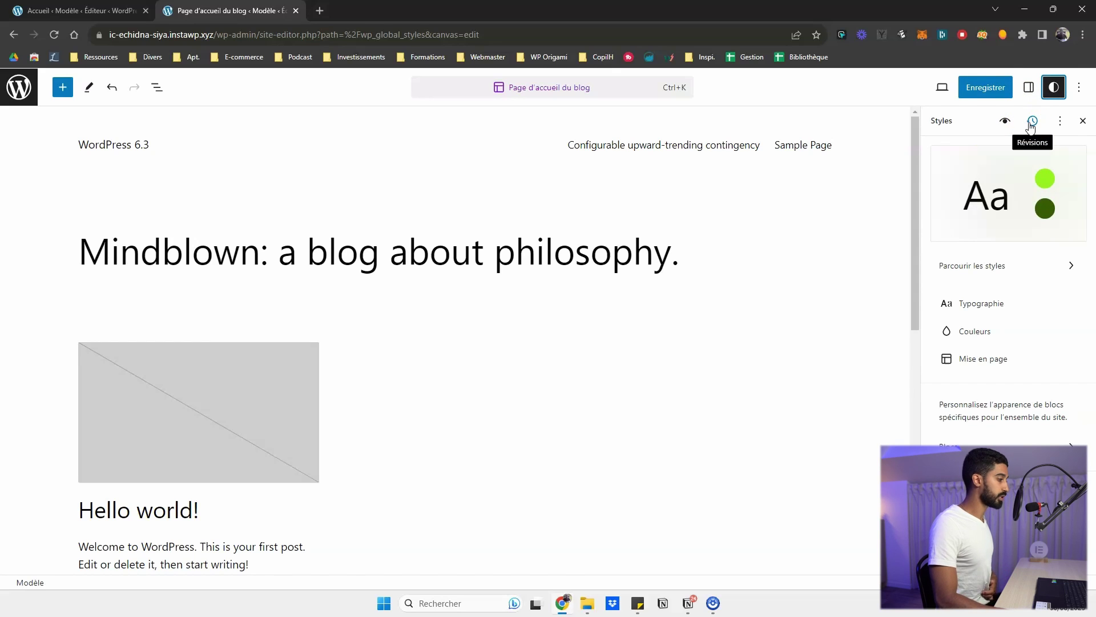
left_click(1032, 122)
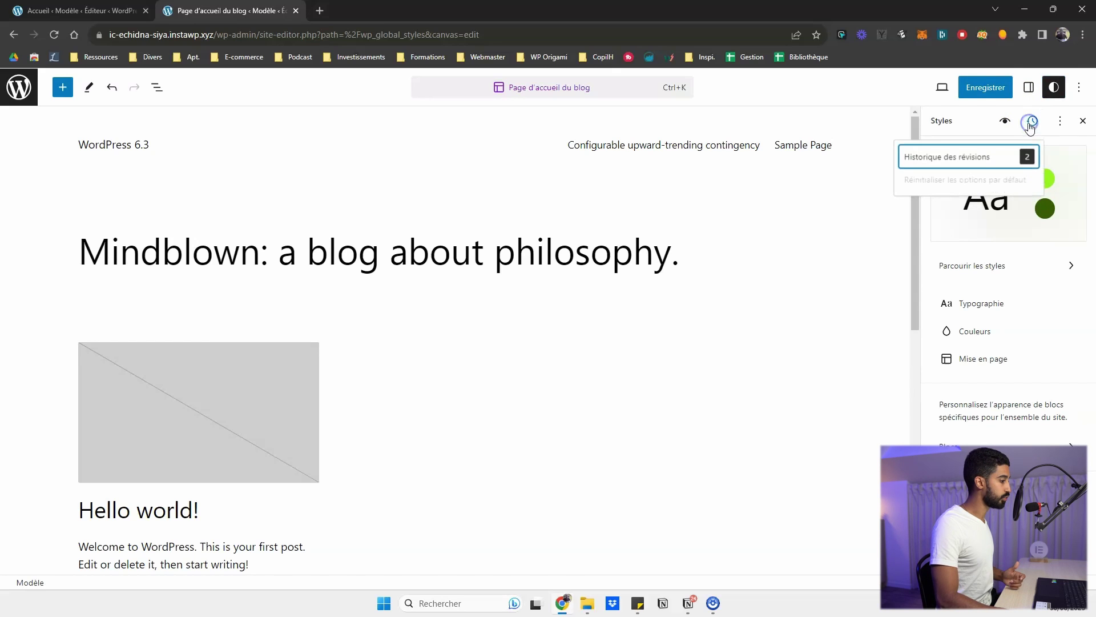
left_click(952, 157)
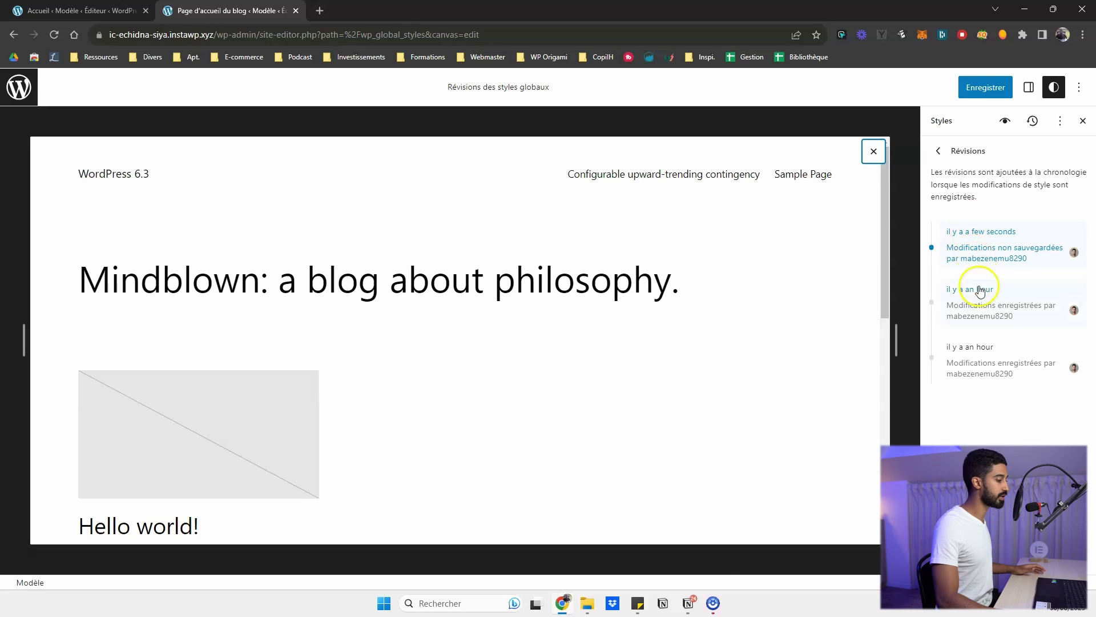
Step: Preview each saved global style revision in turn, going back to the unsaved version after each round
left_click(979, 292)
left_click(993, 353)
left_click(969, 315)
left_click(973, 247)
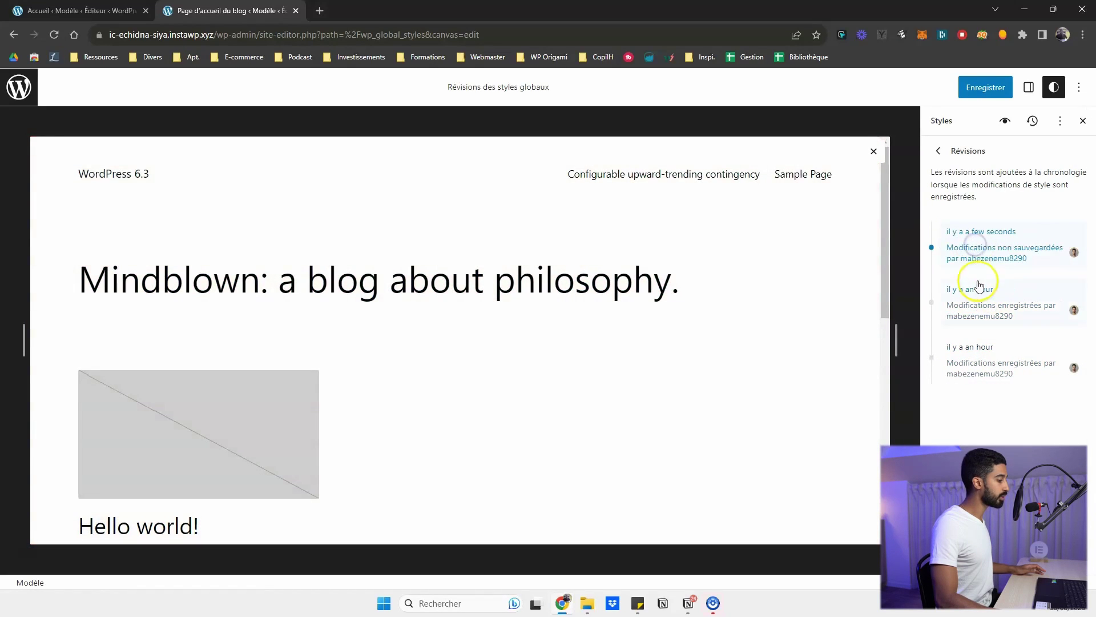
left_click(973, 300)
left_click(988, 364)
left_click(984, 306)
left_click(987, 251)
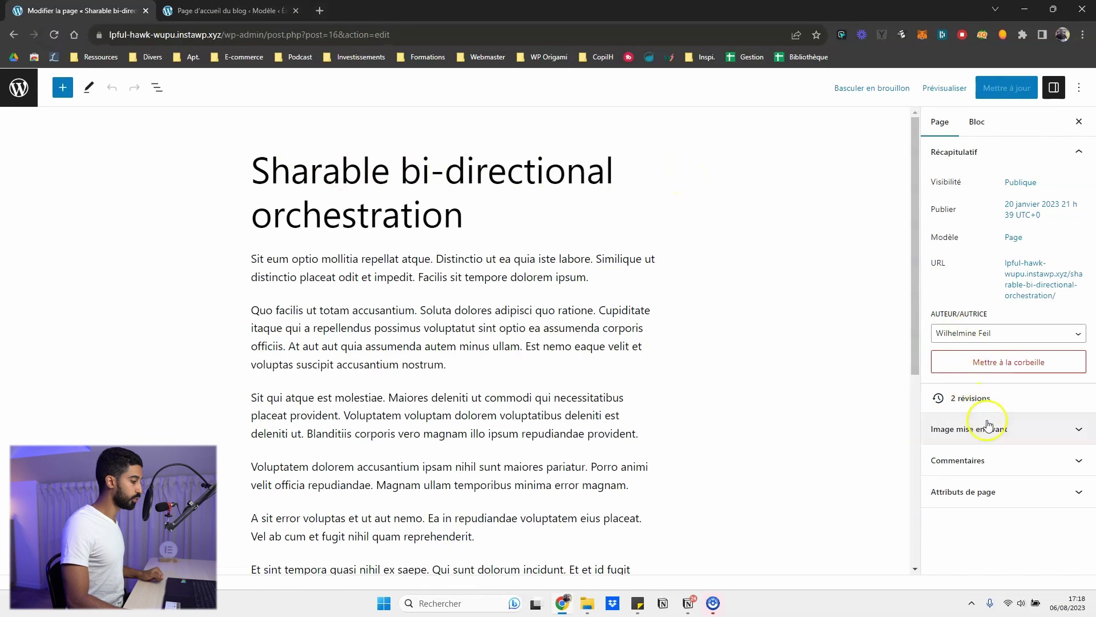
Step: Open the revisions of the "Sharable bi-directional orchestration" page and move through the comparison timeline
left_click(978, 400)
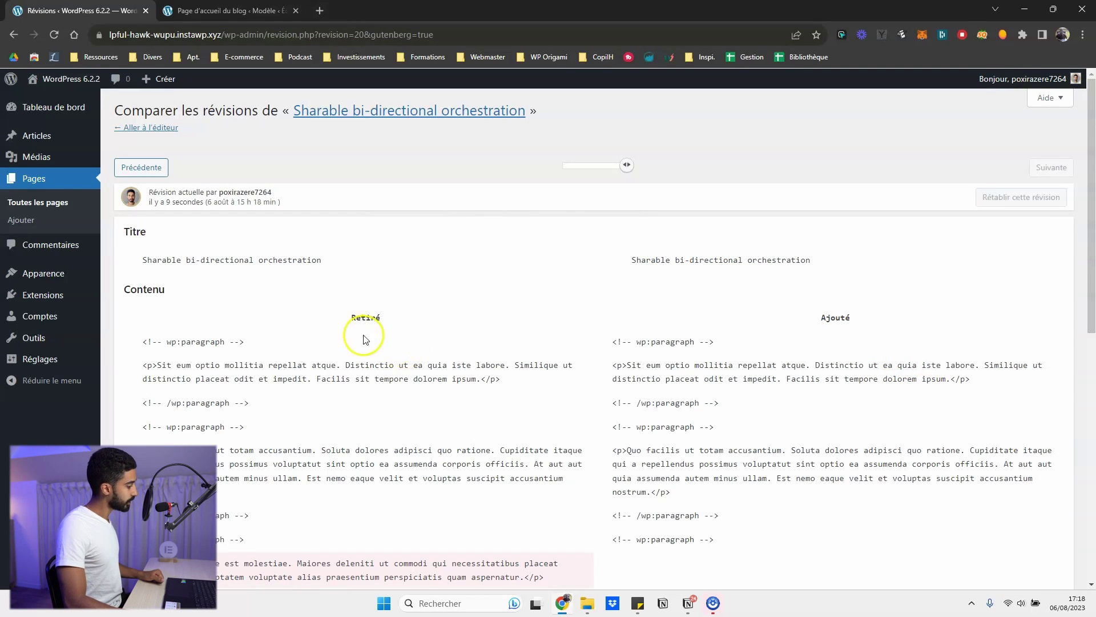
mouse_move(626, 165)
left_mouse_down()
mouse_move(566, 165)
mouse_move(614, 170)
left_mouse_up()
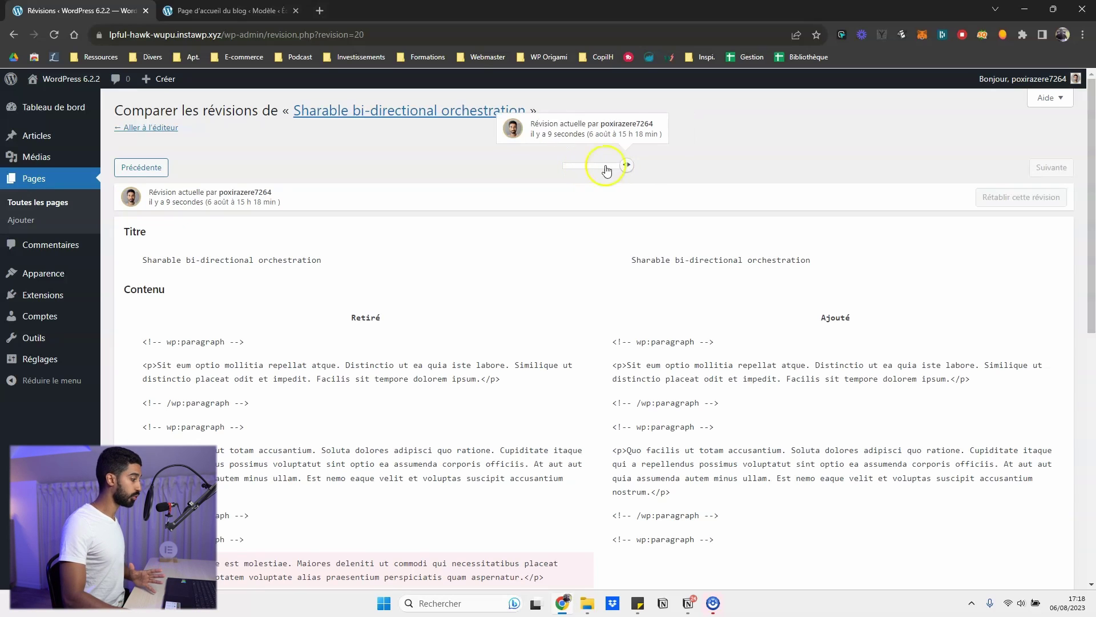
mouse_move(625, 165)
left_mouse_down()
mouse_move(570, 167)
mouse_move(615, 166)
left_mouse_up()
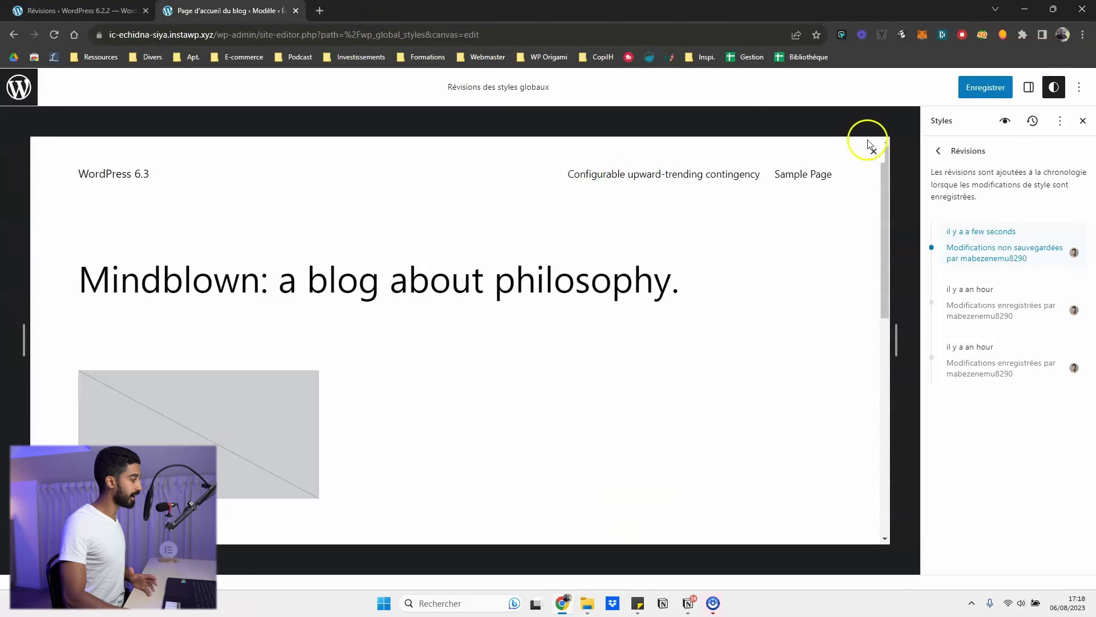
Step: Back in the WordPress 6.3 site editor, preview both saved style revisions again and reselect the unsaved version
left_click(1008, 308)
left_click(979, 357)
left_click(979, 299)
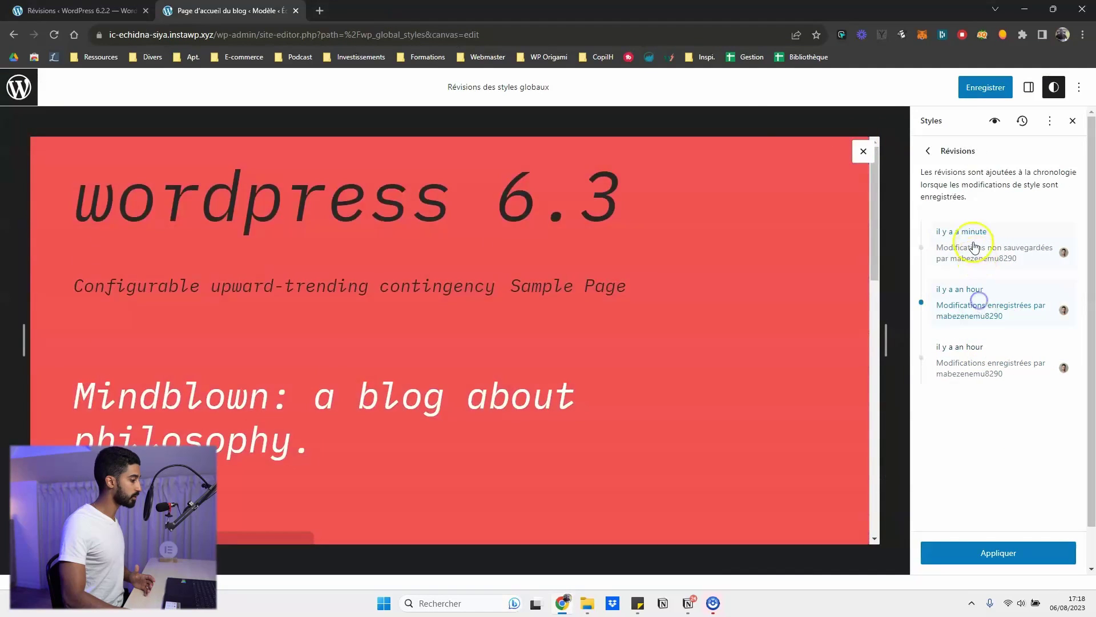
left_click(974, 247)
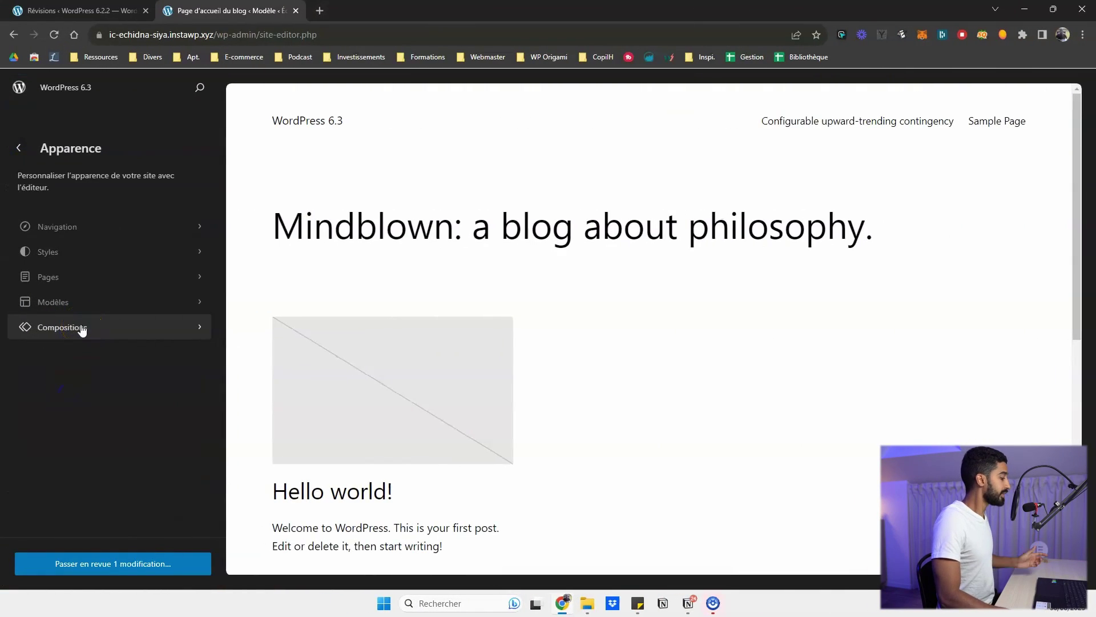
Step: Open Compositions and filter the custom patterns by Standard and by Synchronisée
left_click(72, 328)
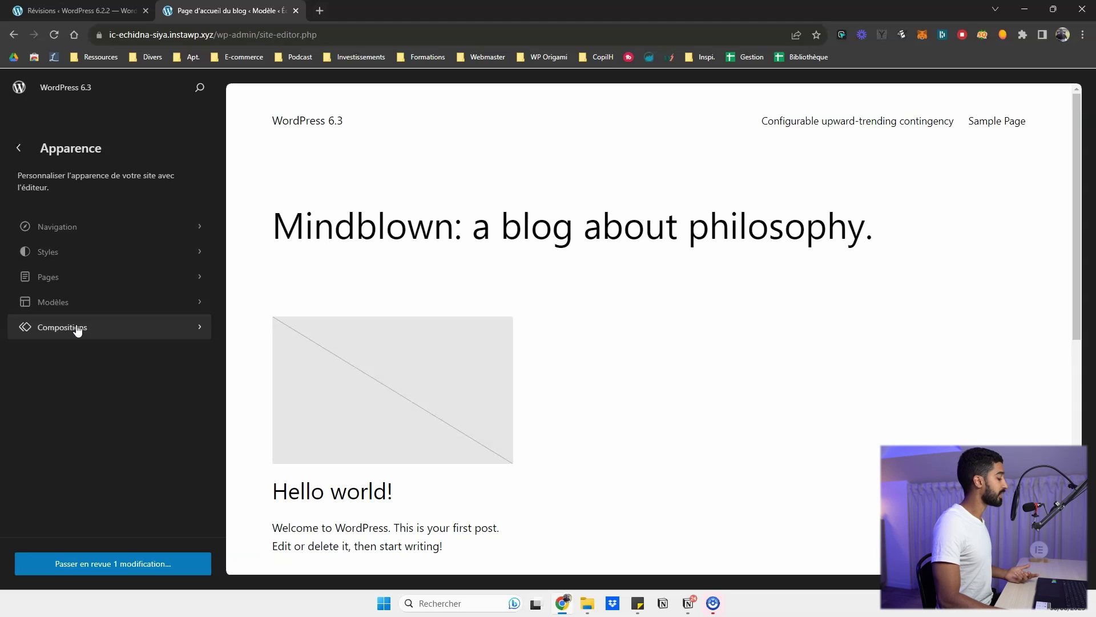
left_click(61, 326)
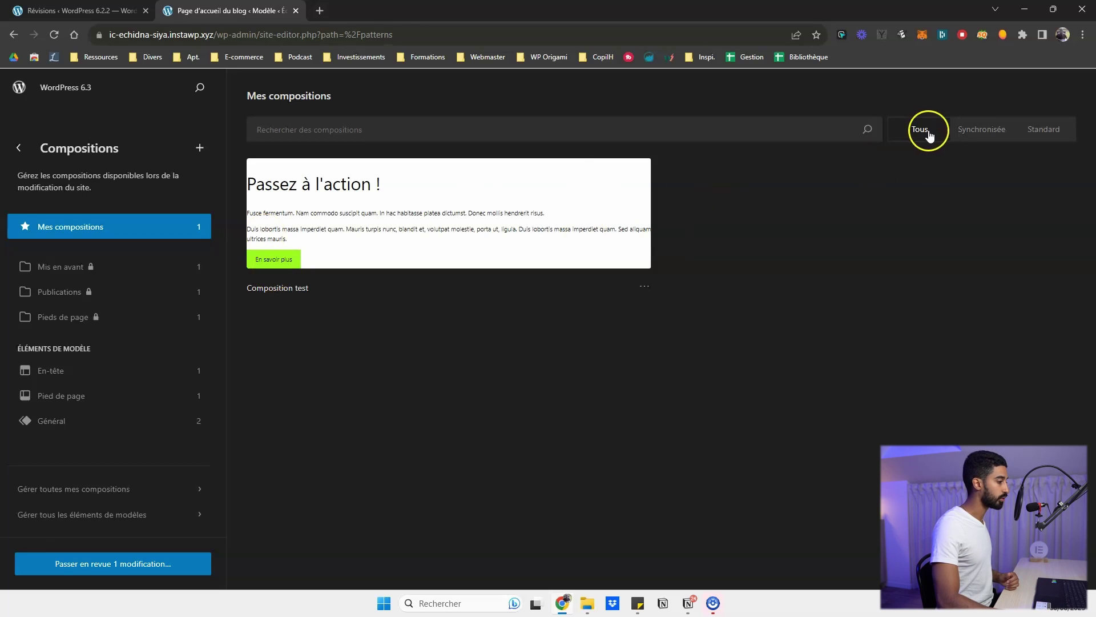
left_click(1007, 147)
left_click(1033, 144)
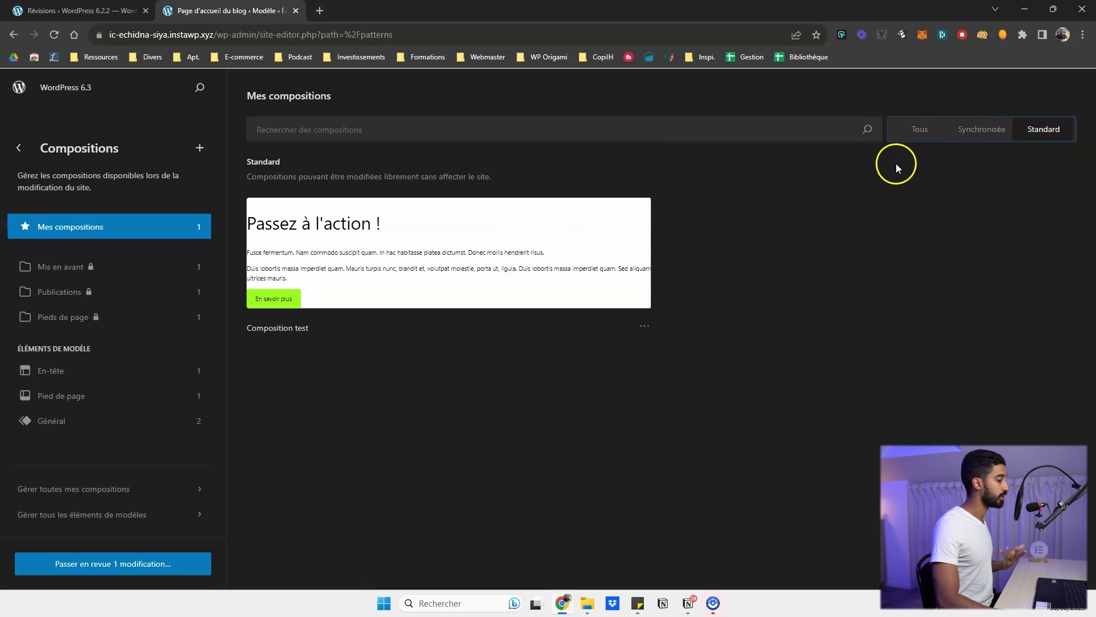
left_click(978, 142)
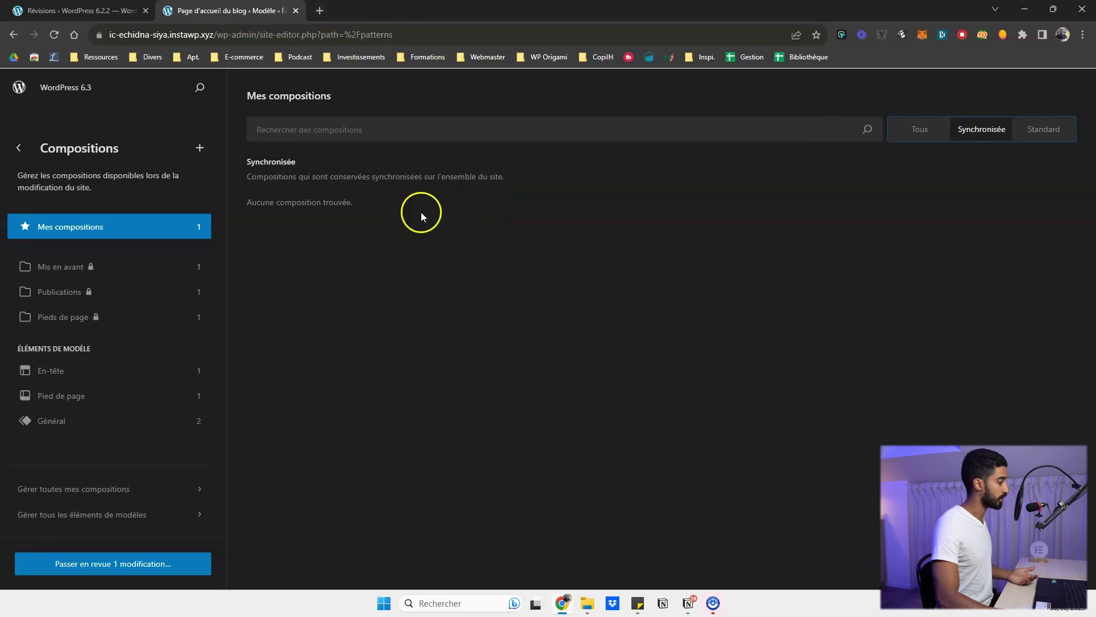
Step: Create a composition named "Ma compo sync" with every instance kept synchronised
left_click(200, 149)
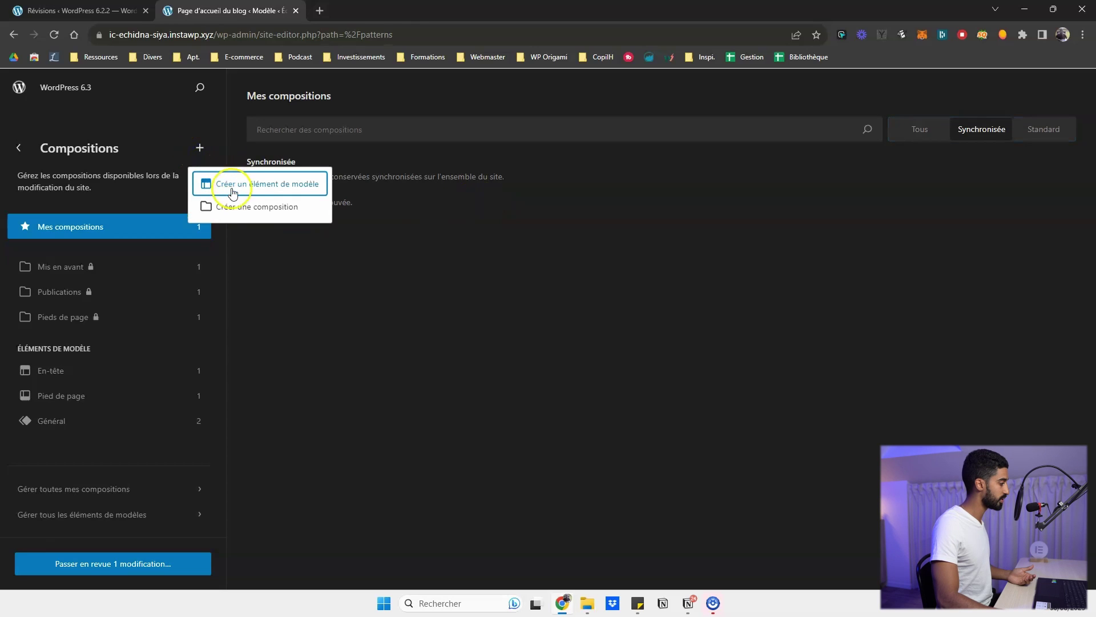
left_click(236, 207)
left_click(453, 303)
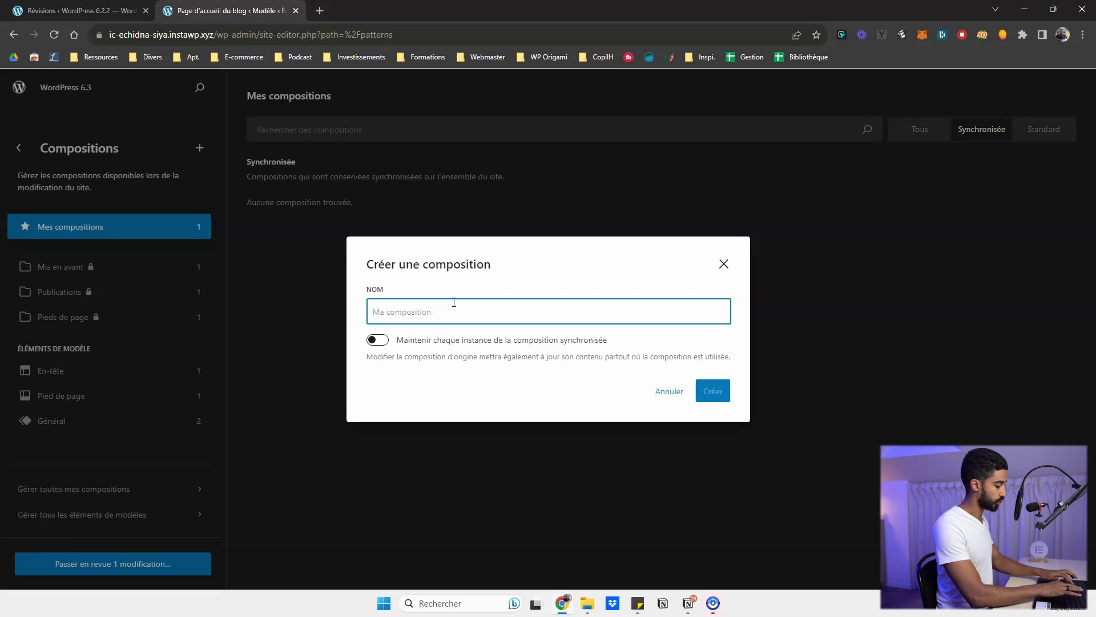
type("Ma compo sync")
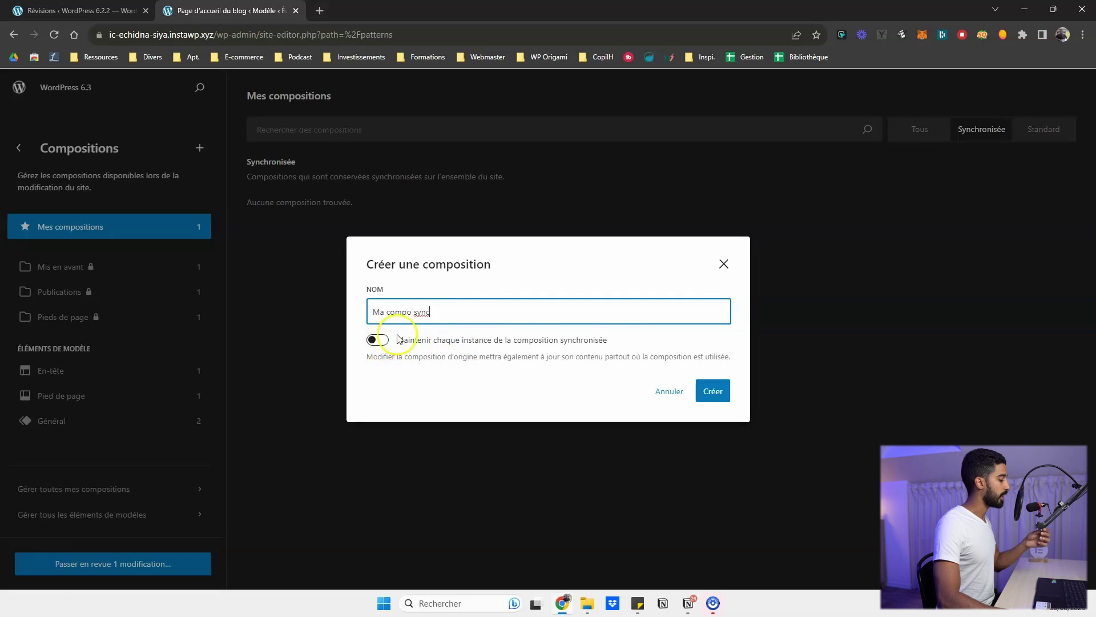
left_click_drag(622, 341, 430, 339)
left_click(604, 340)
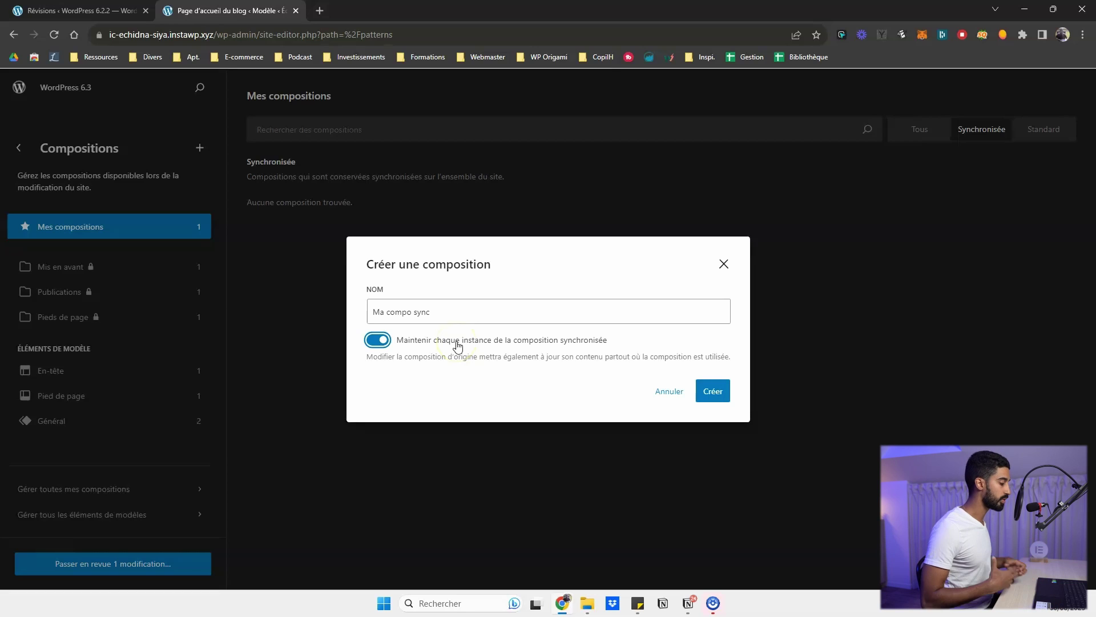
left_click(712, 390)
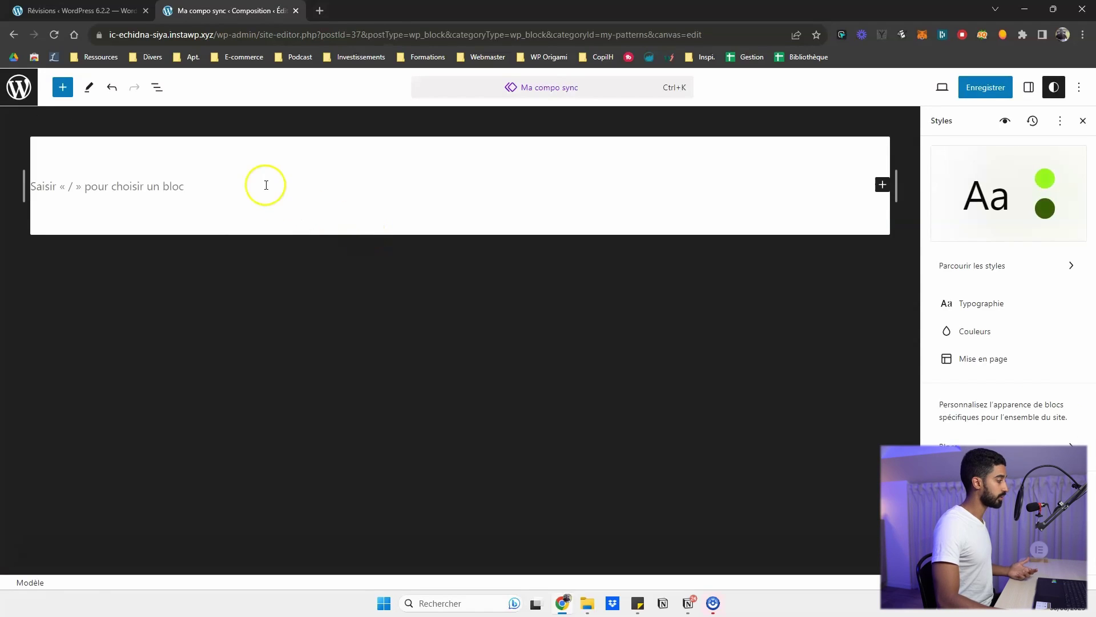
Step: Paste the copied "Bientôt disponible !" button block into the empty composition and save it
left_click(220, 177)
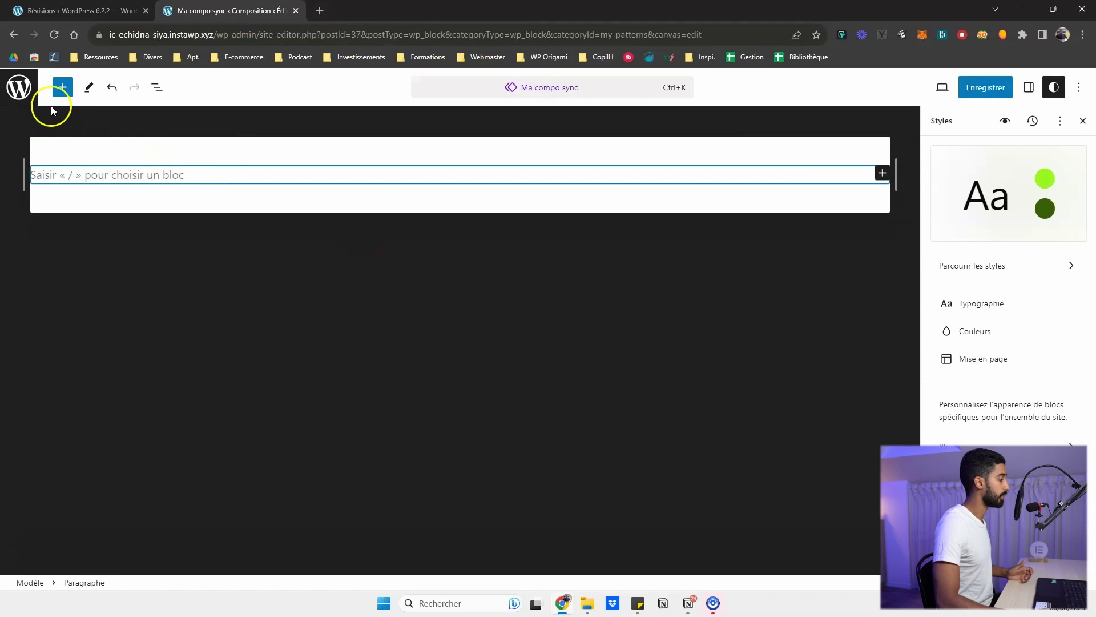
left_click(62, 89)
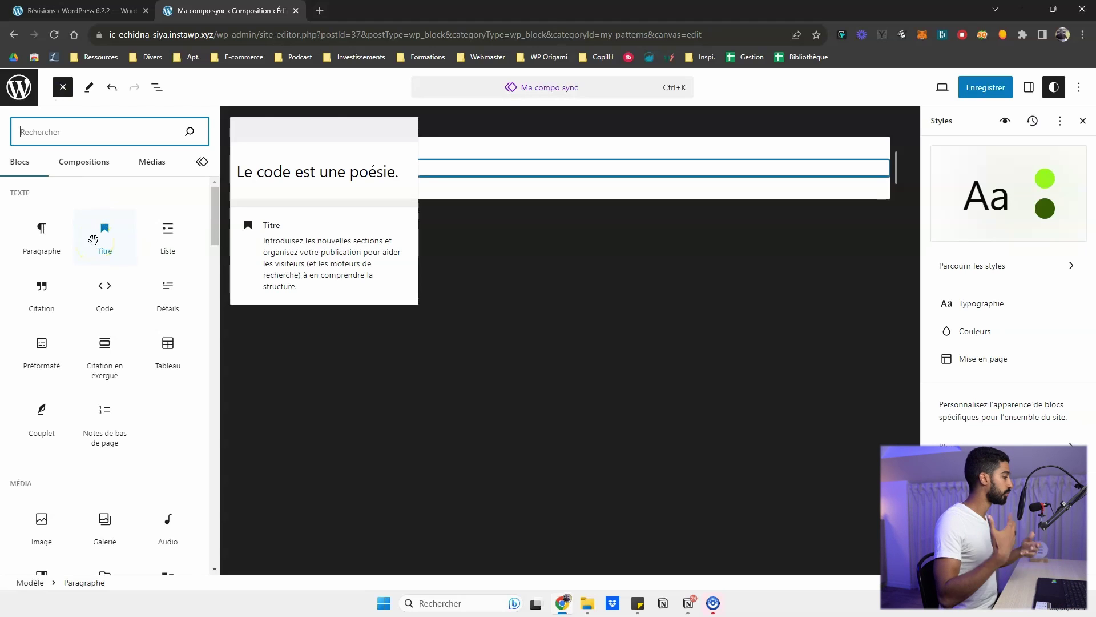
left_click(490, 164)
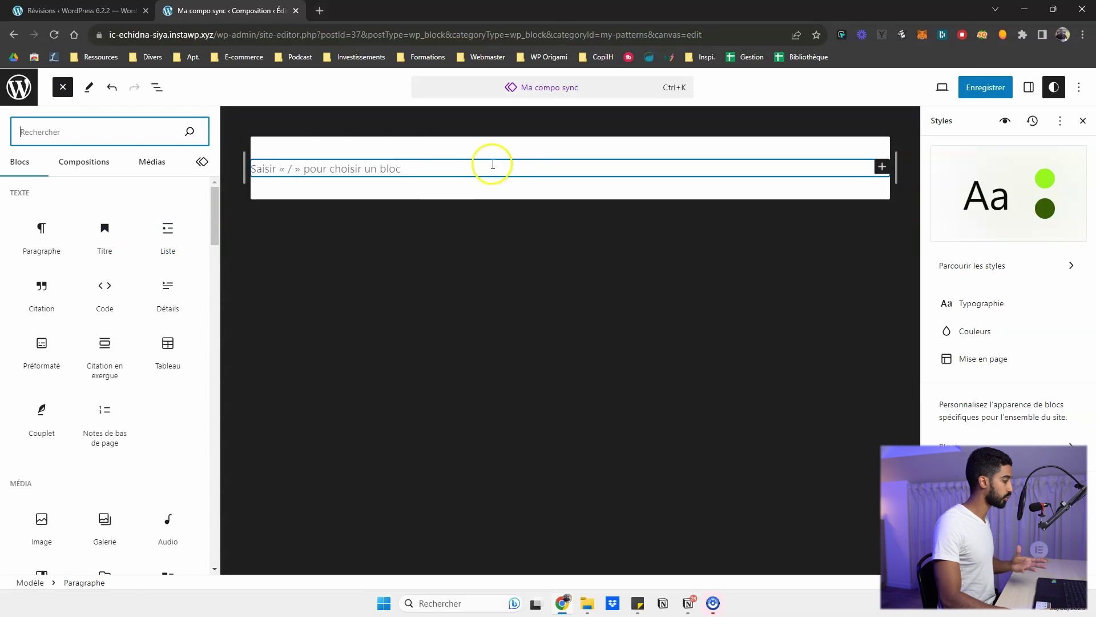
key("ctrl+v")
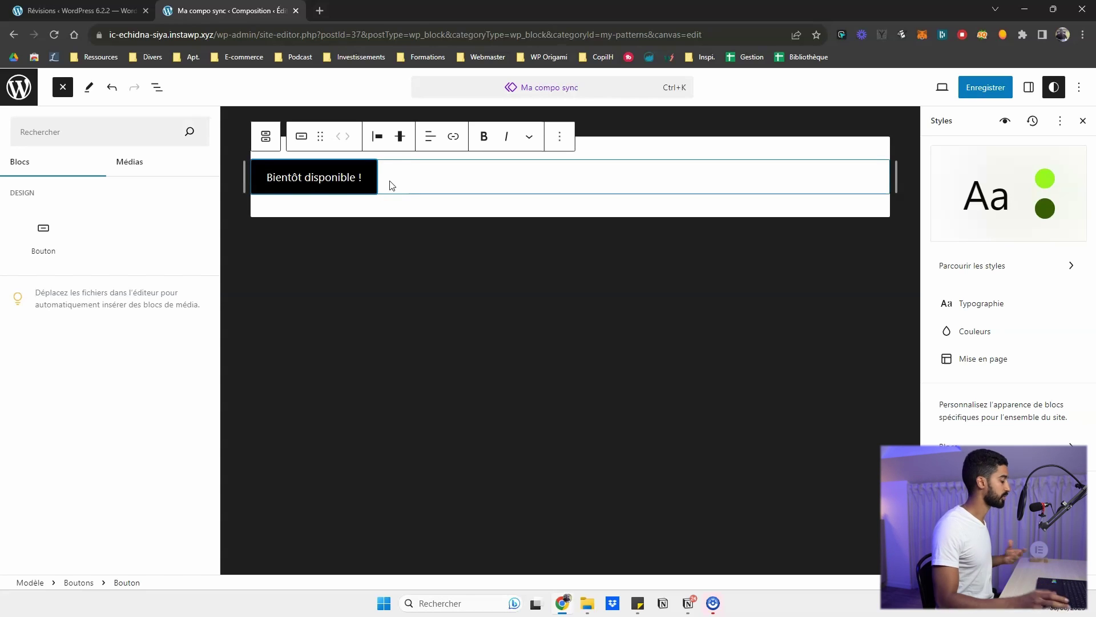
left_click(983, 91)
left_click(982, 92)
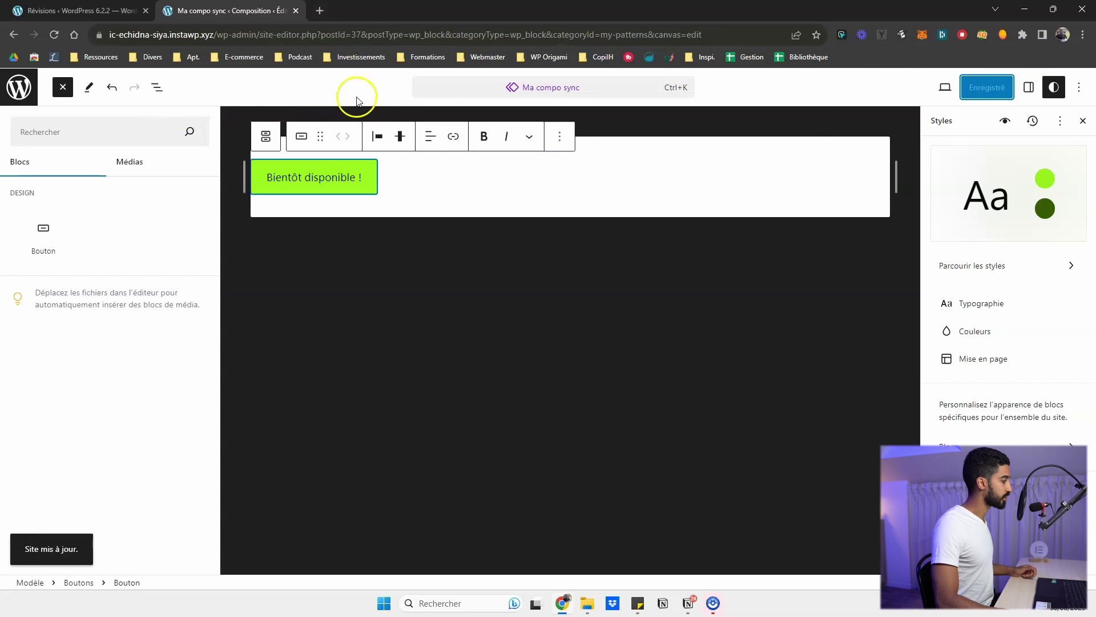
Step: Return to Mes compositions and check the Synchronisée and Standard filters before showing all patterns
left_click(17, 87)
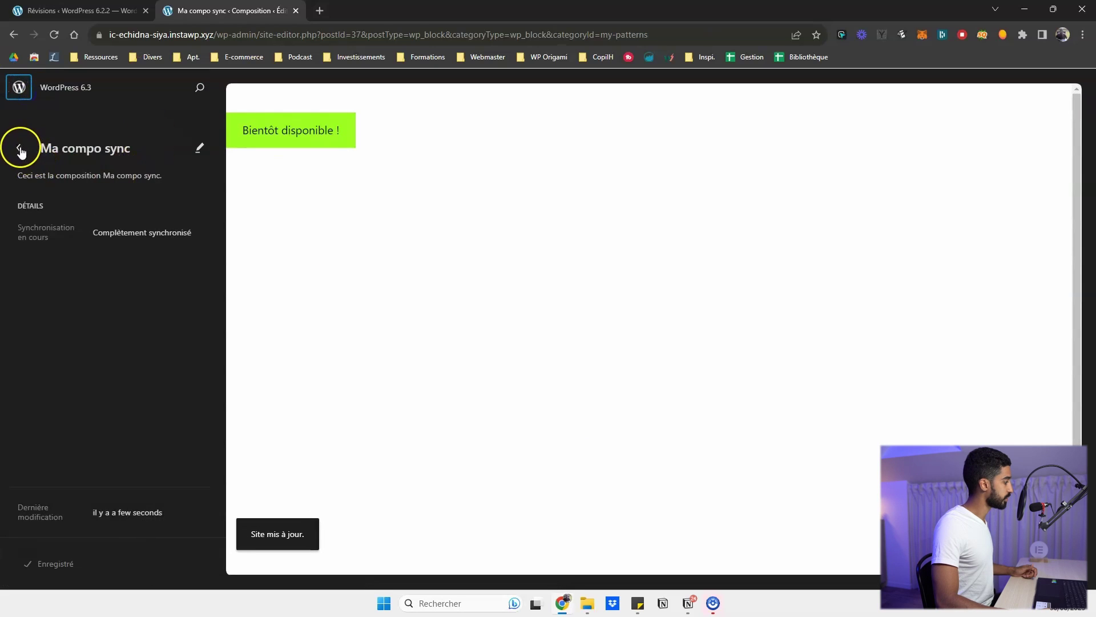
left_click(20, 150)
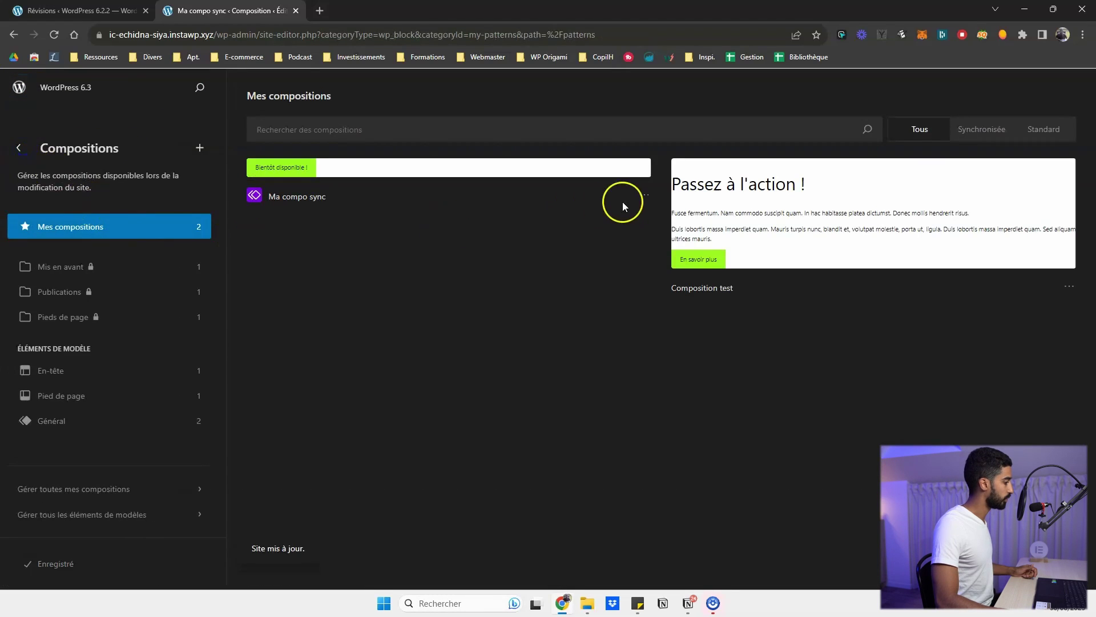
left_click(972, 137)
left_click(1040, 133)
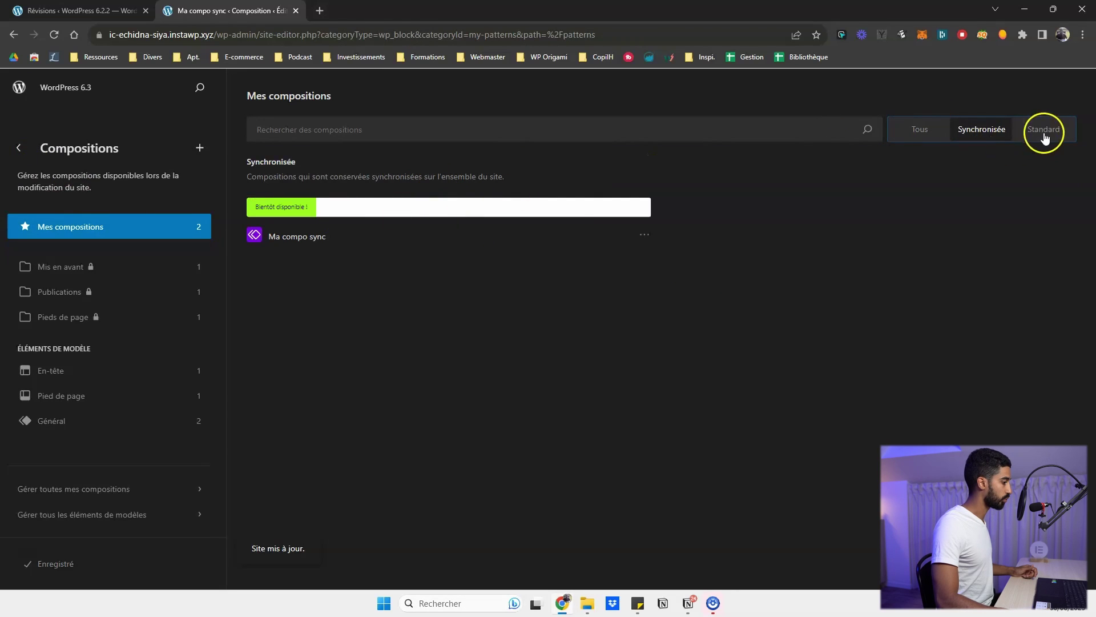
left_click(987, 134)
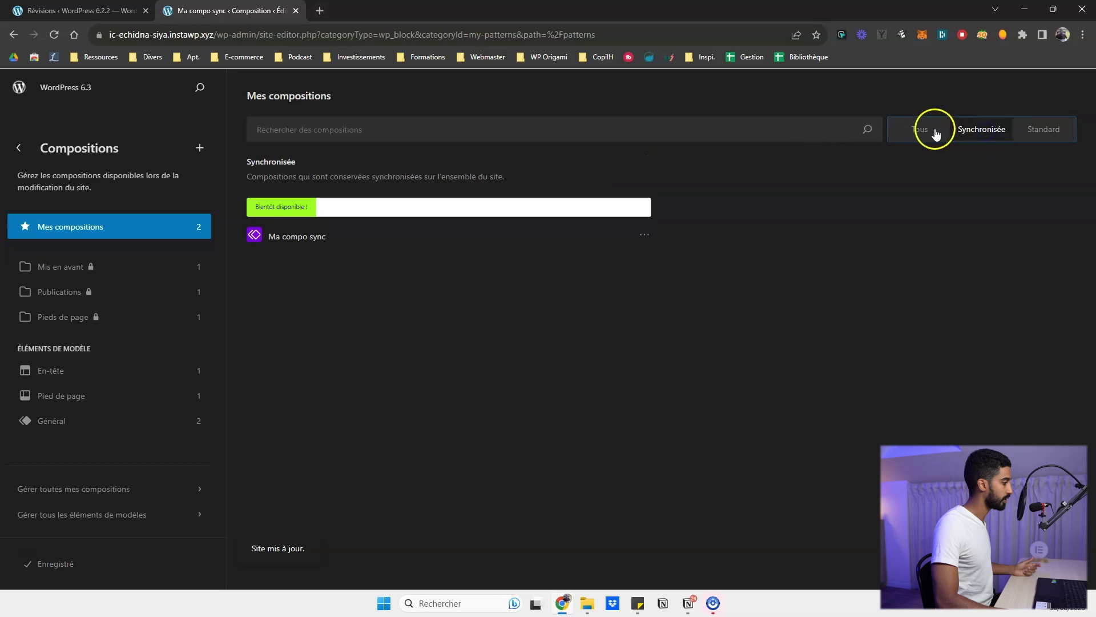
left_click(922, 130)
left_click(192, 153)
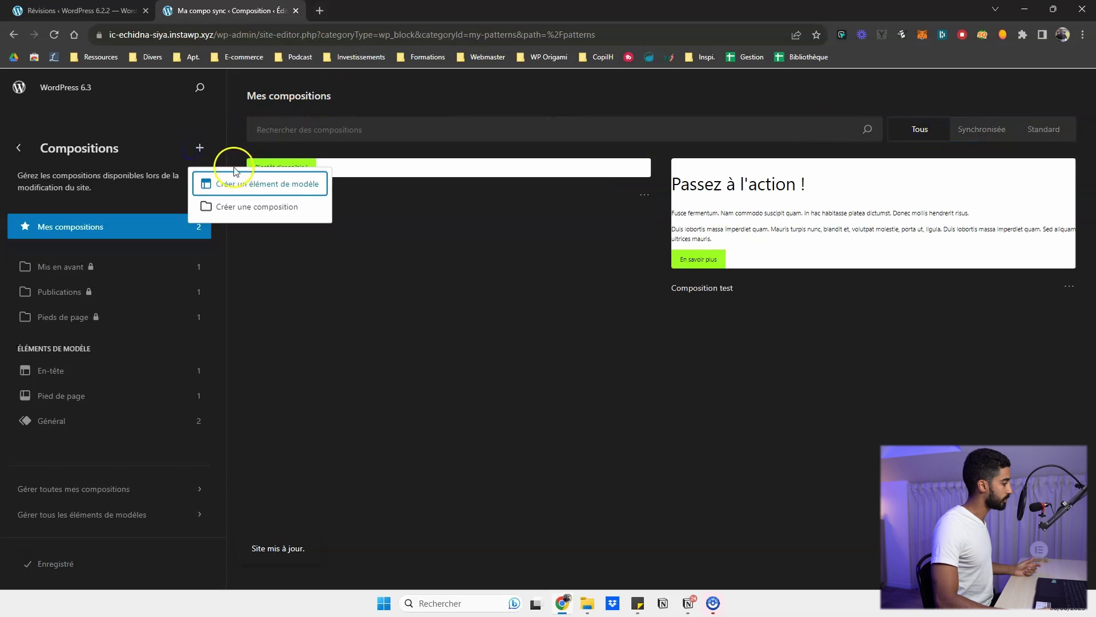
left_click(239, 208)
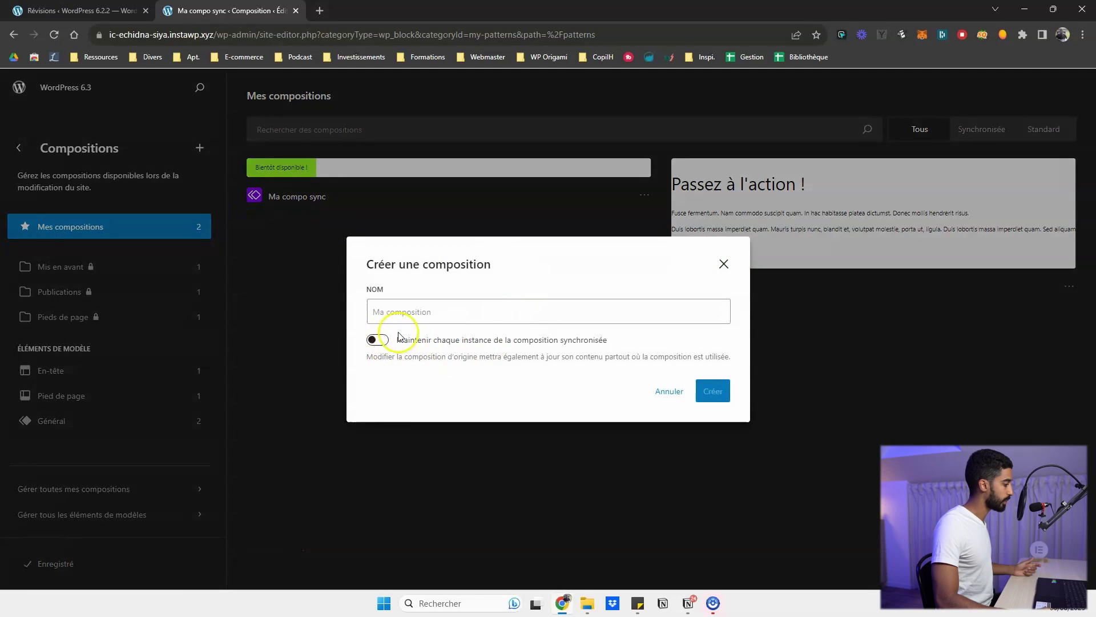
left_click(669, 391)
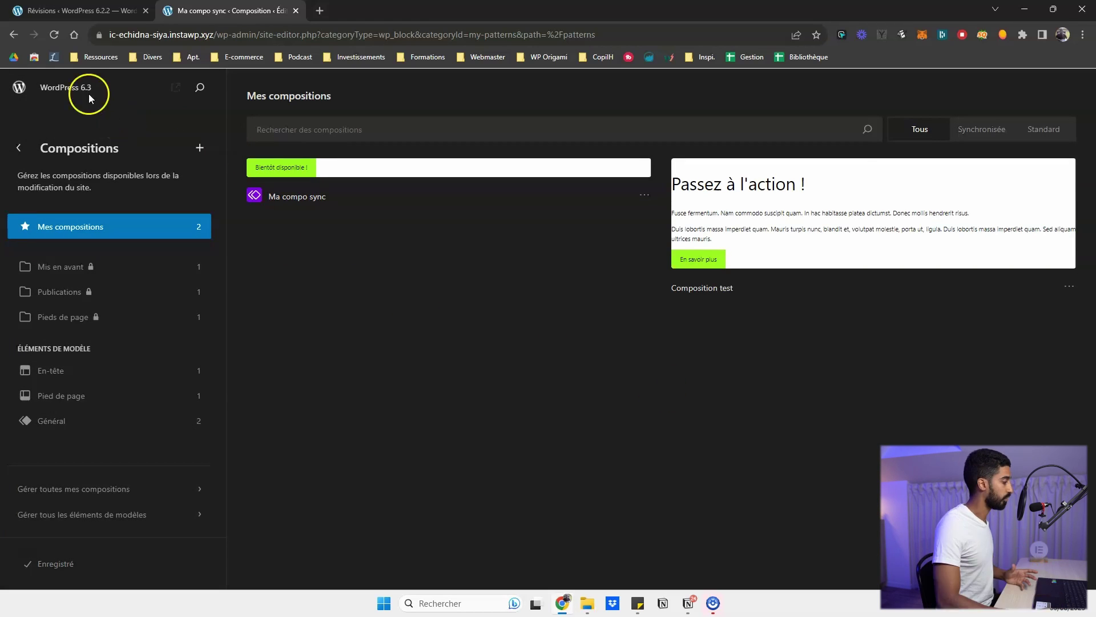
Step: Leave the site editor for the dashboard and open the page "Configurable upward-trending contingency" for editing
left_click(15, 94)
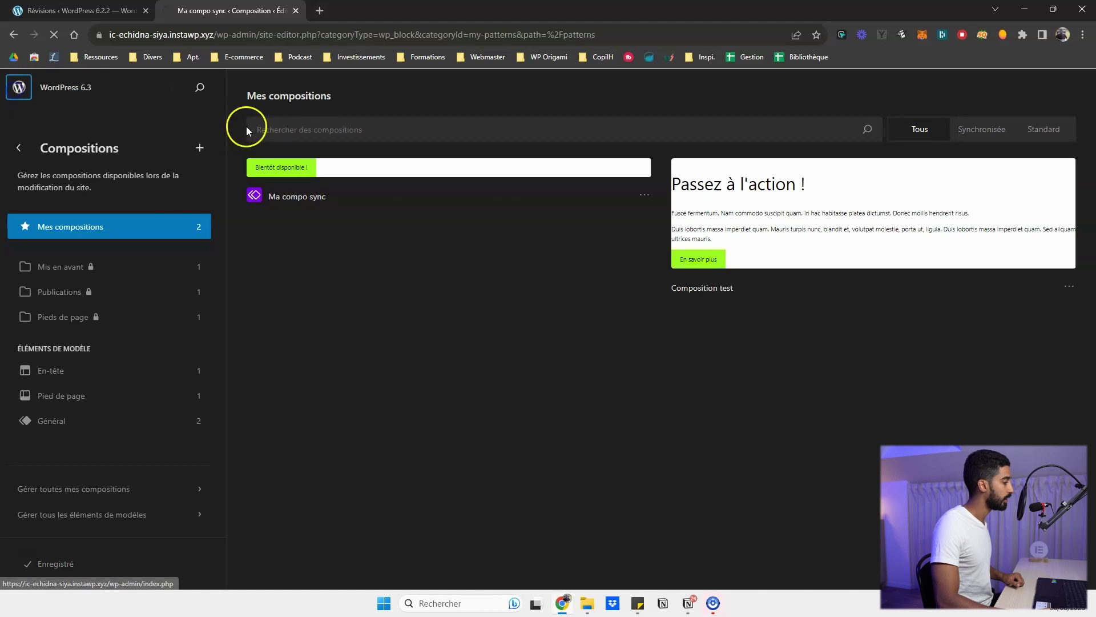
left_click(31, 225)
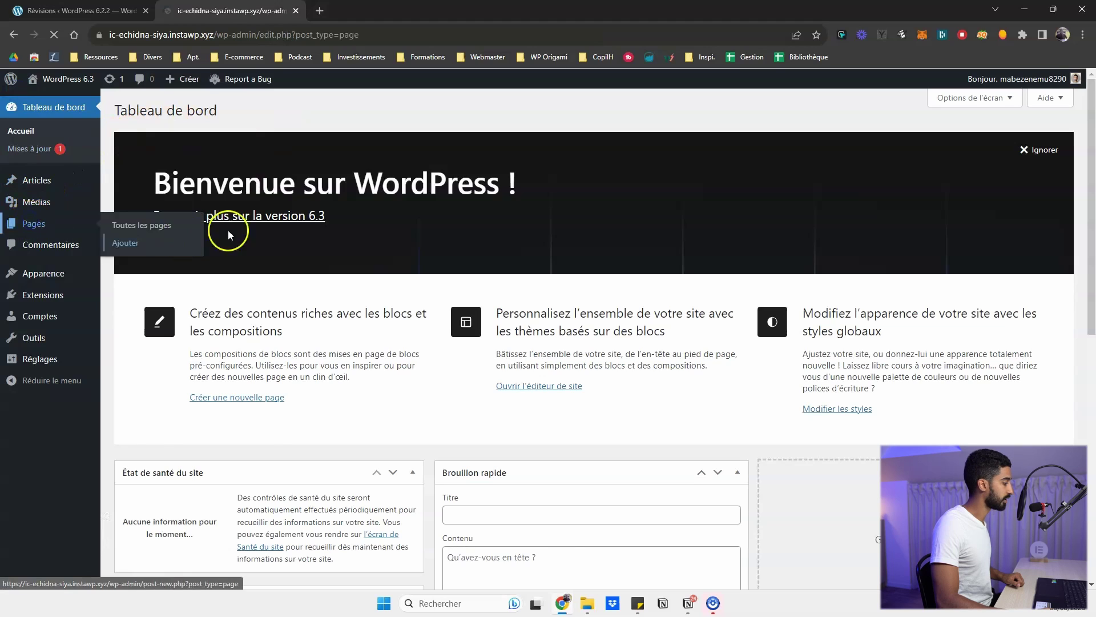
left_click(181, 206)
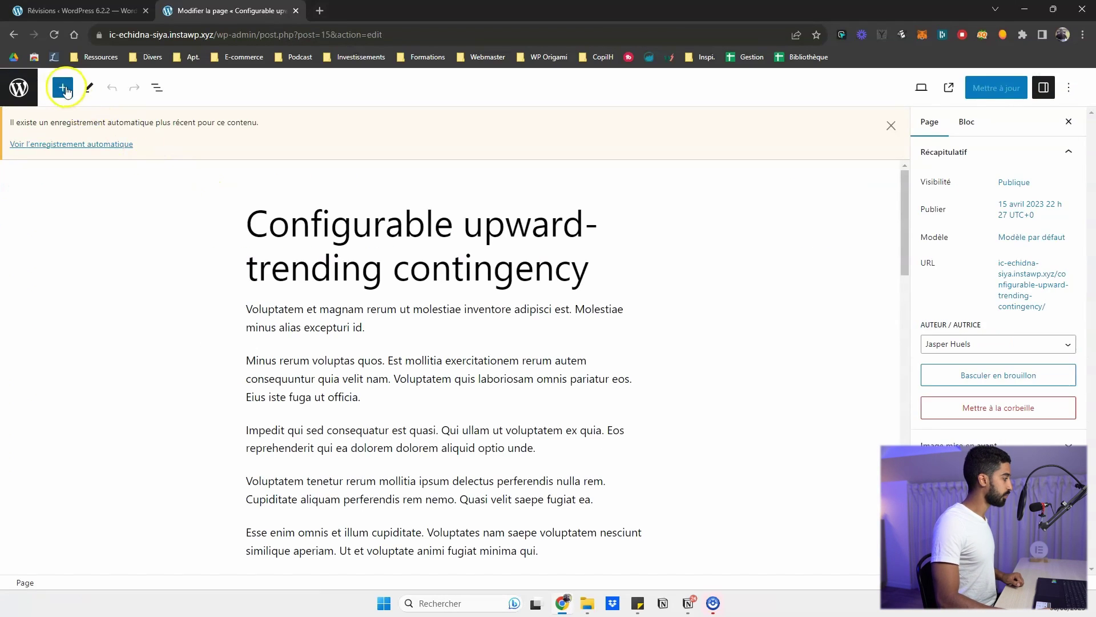
Step: Open the block inserter and browse the patterns under Mes compositions
left_click(63, 88)
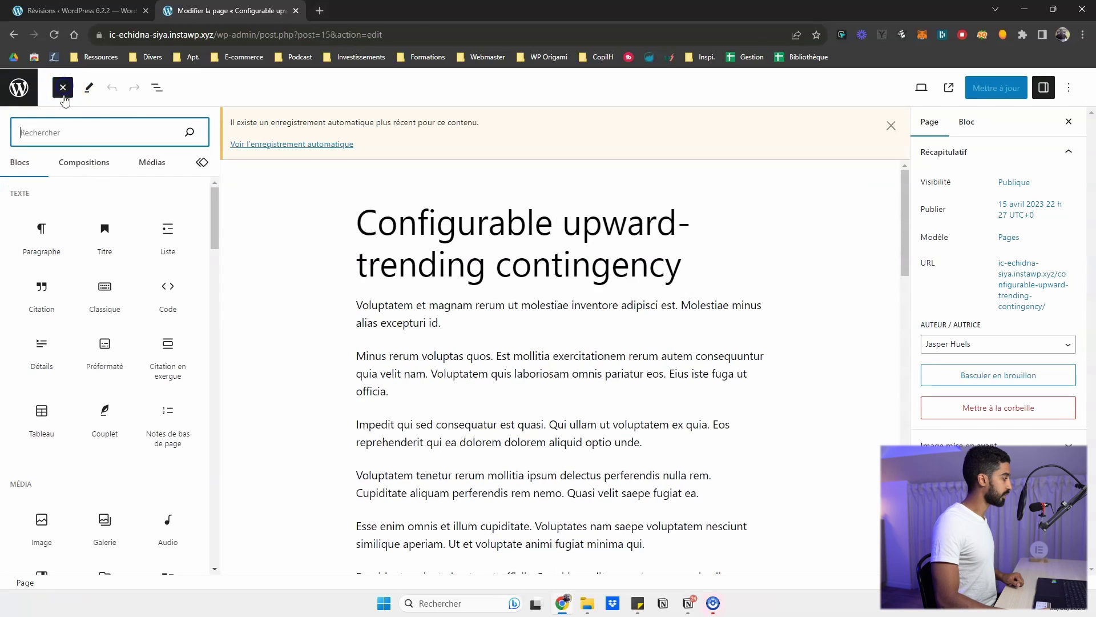
left_click(74, 169)
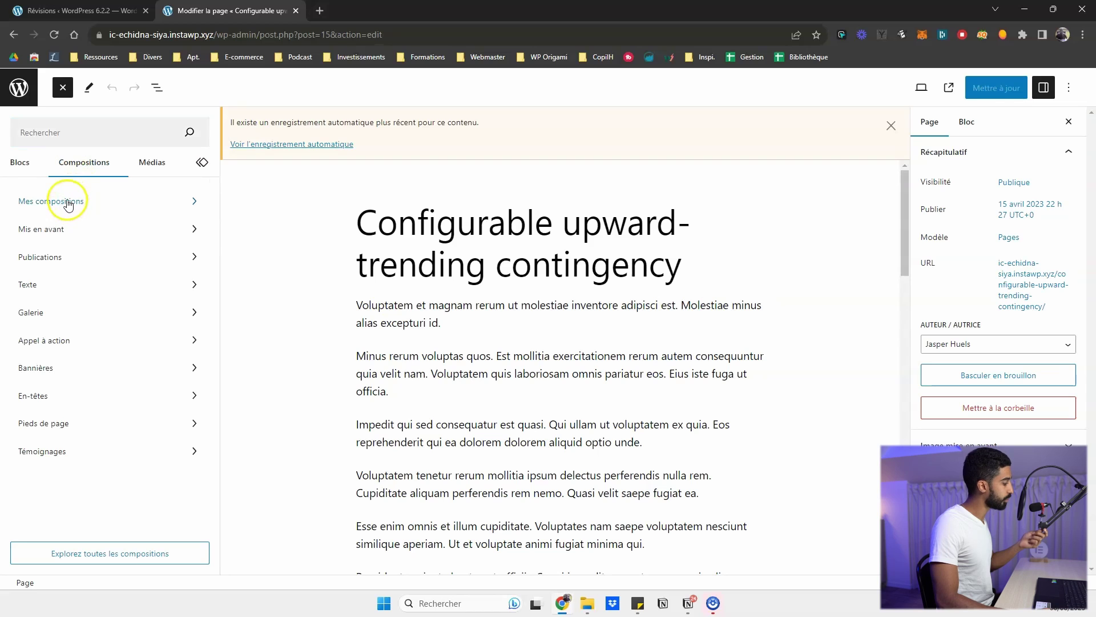
left_click(68, 204)
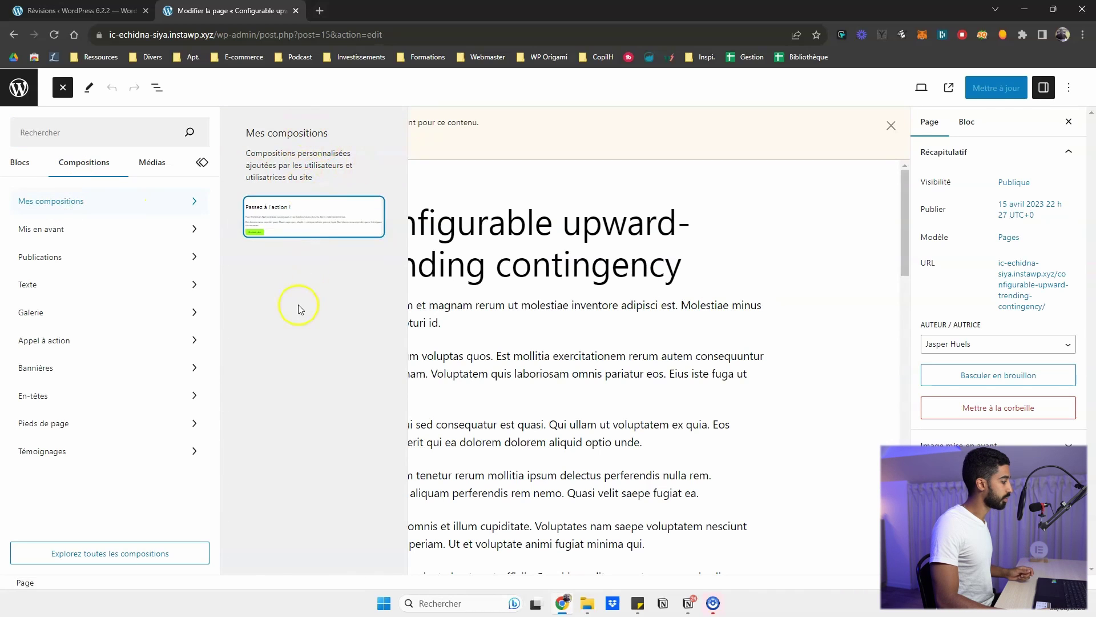
left_click(303, 217)
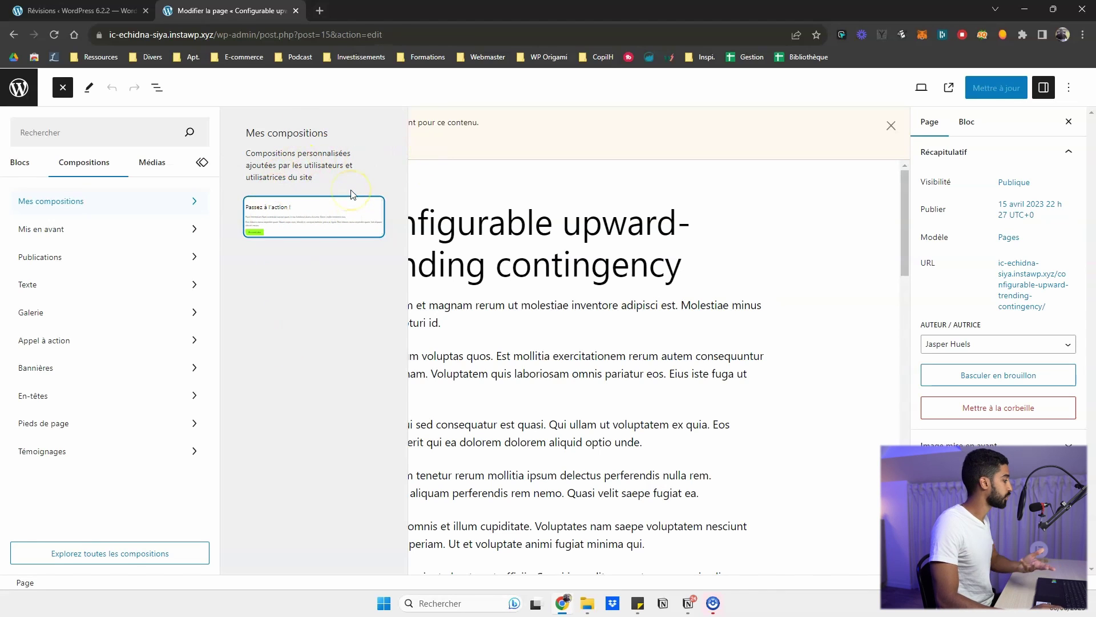
Step: Show the synchronised compositions in the inserter and preview "Ma compo sync"
left_click(202, 162)
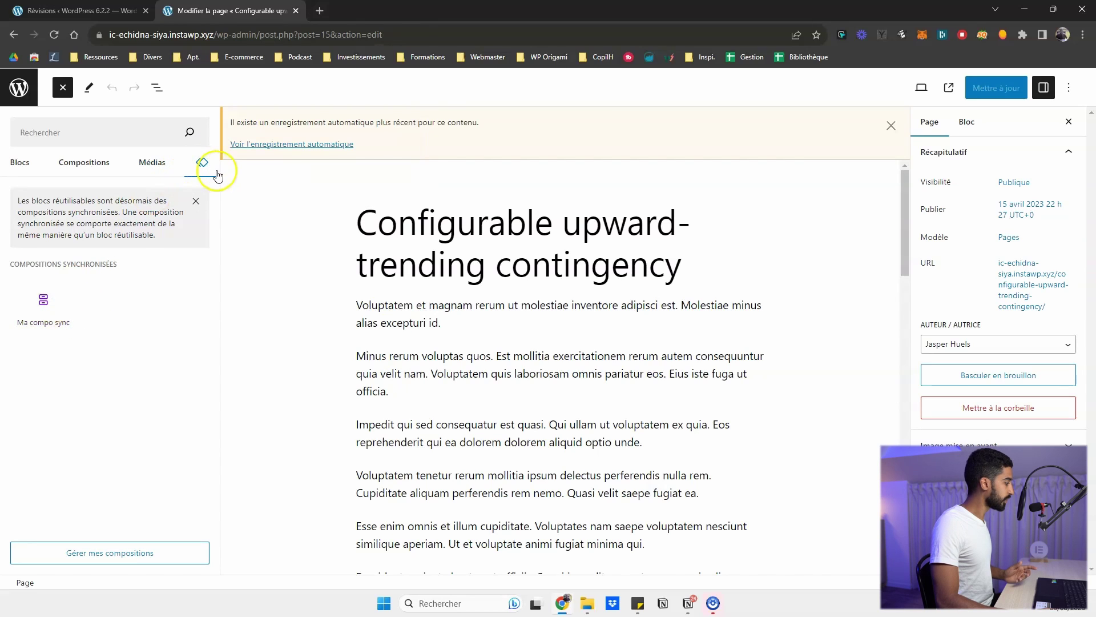
left_click(70, 162)
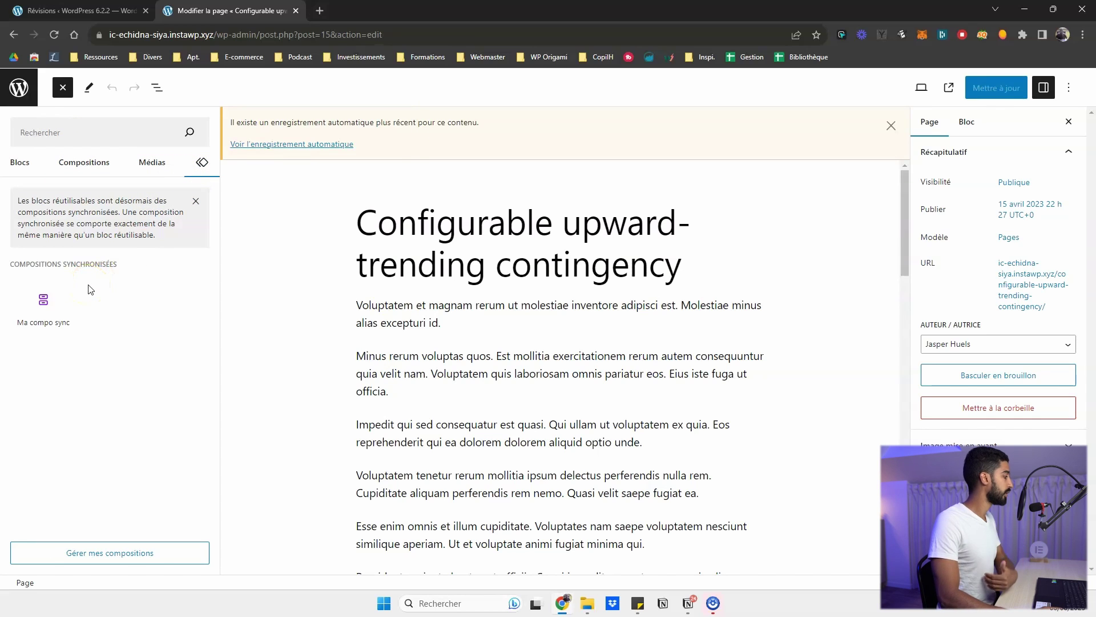
mouse_move(48, 303)
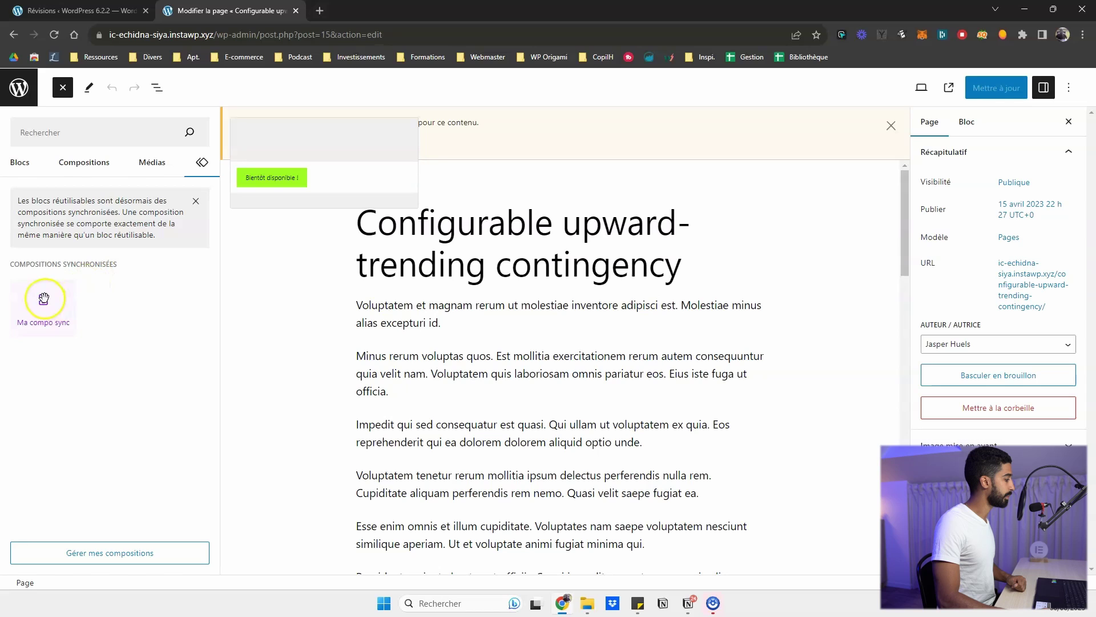
left_click(76, 165)
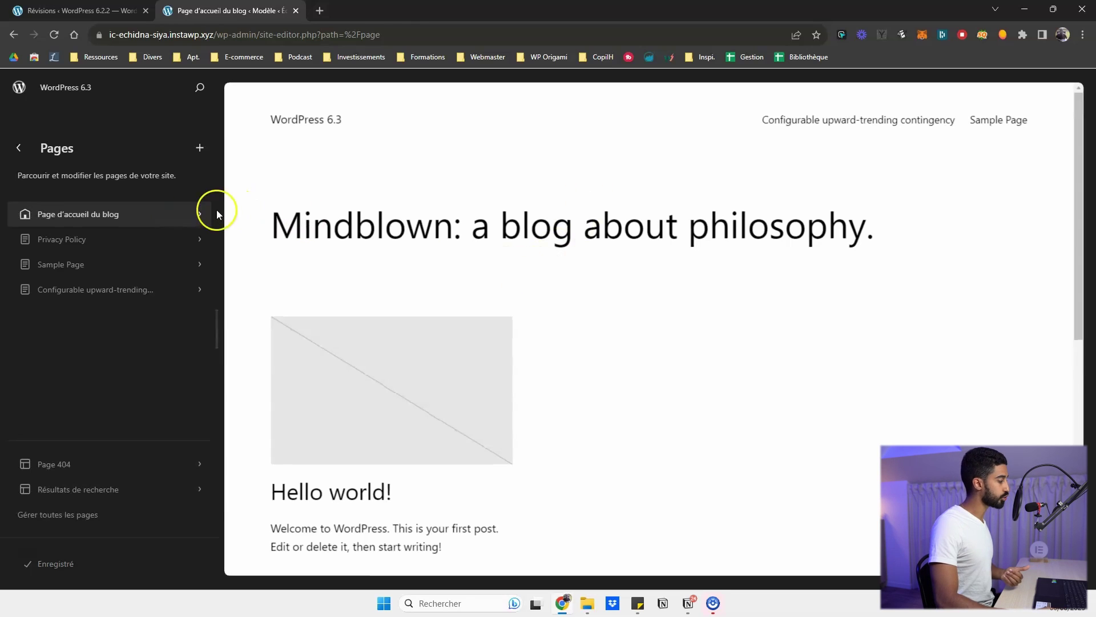
Step: Open Sample Page for editing in the site editor and switch to Privacy Policy by searching the command palette for "priv"
left_click(70, 264)
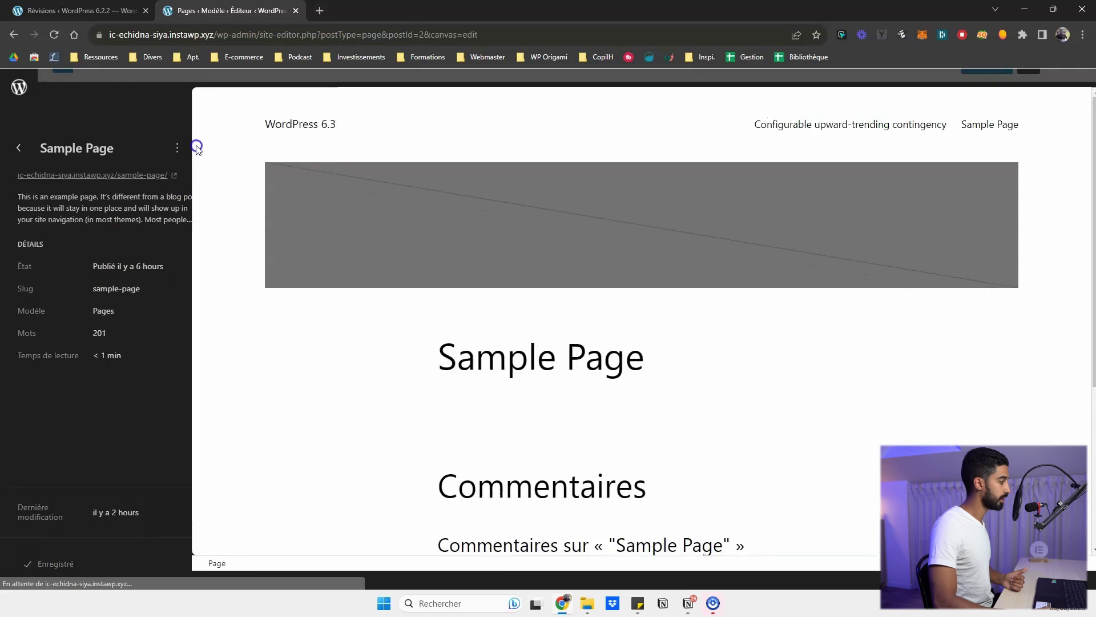
left_click(198, 147)
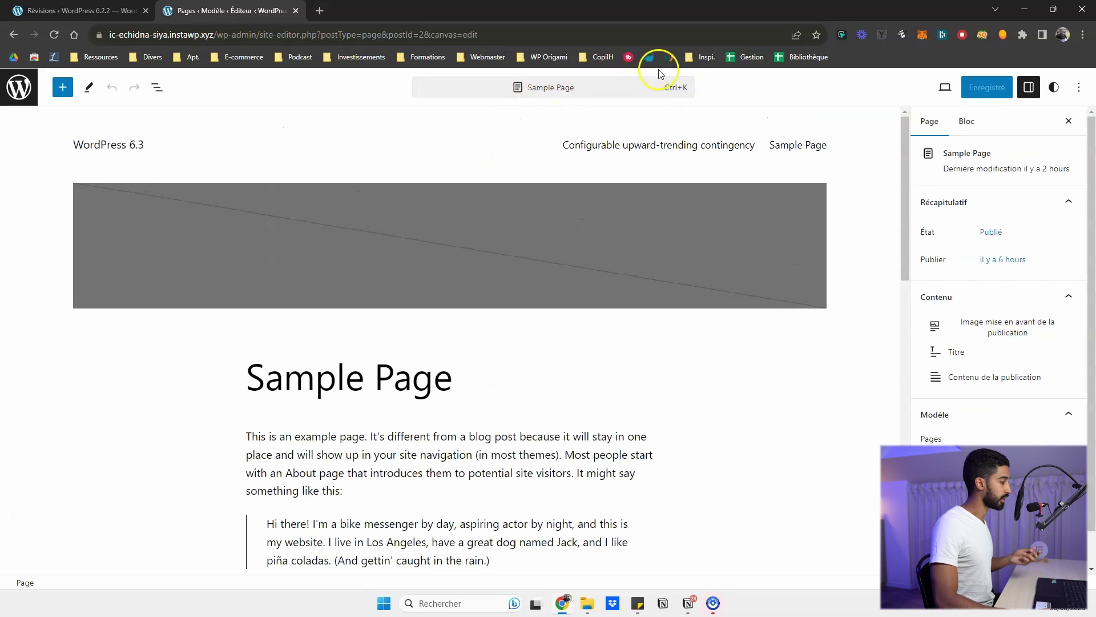
left_click(592, 89)
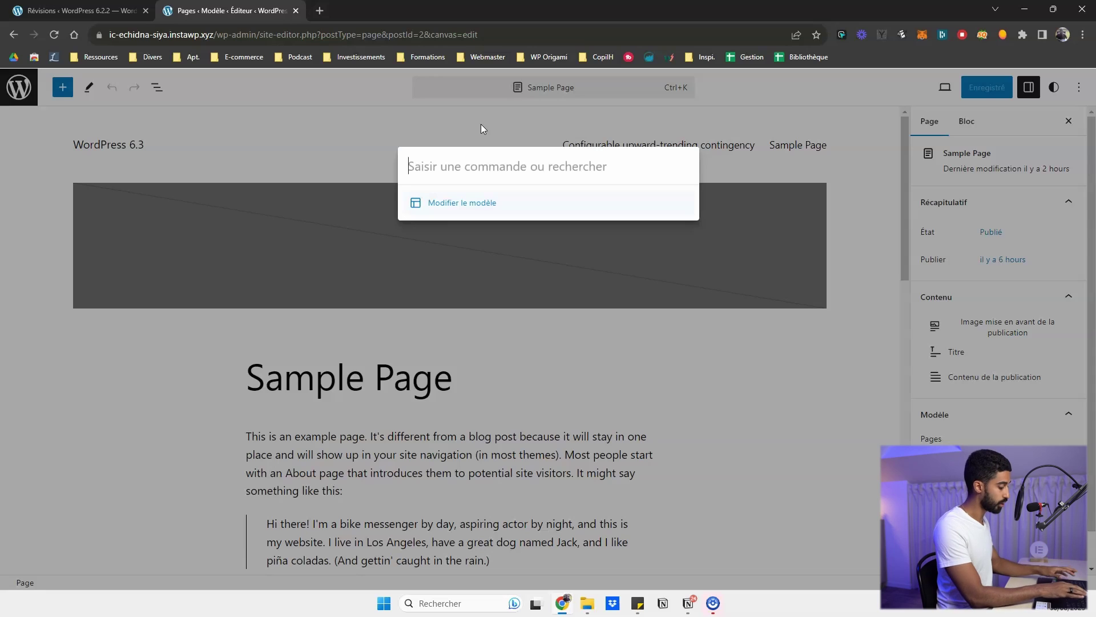
type("priv")
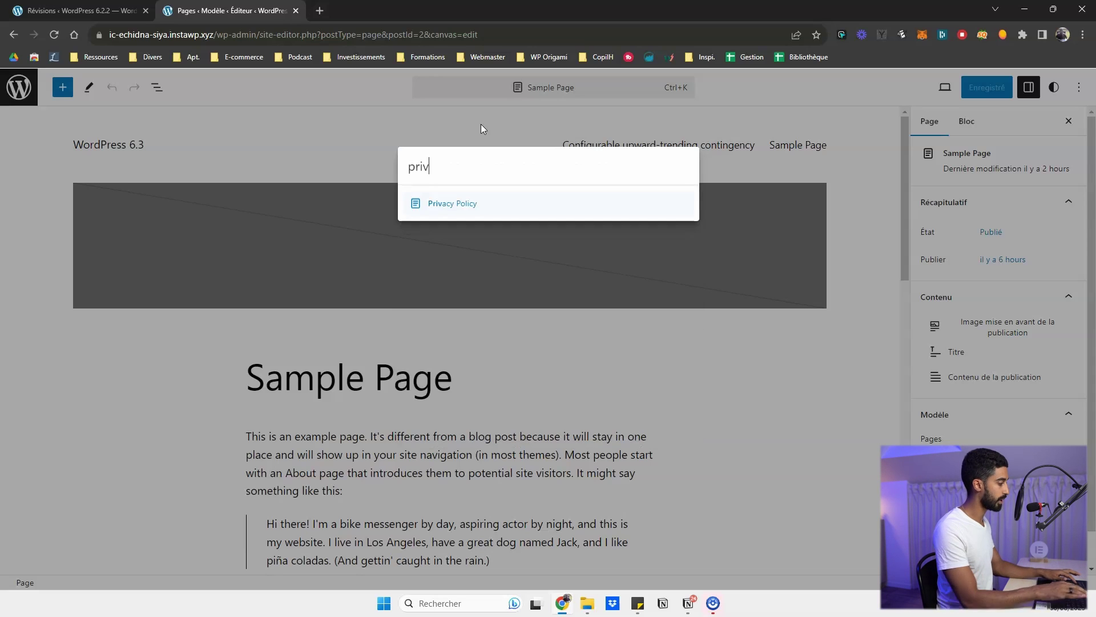
left_click(448, 202)
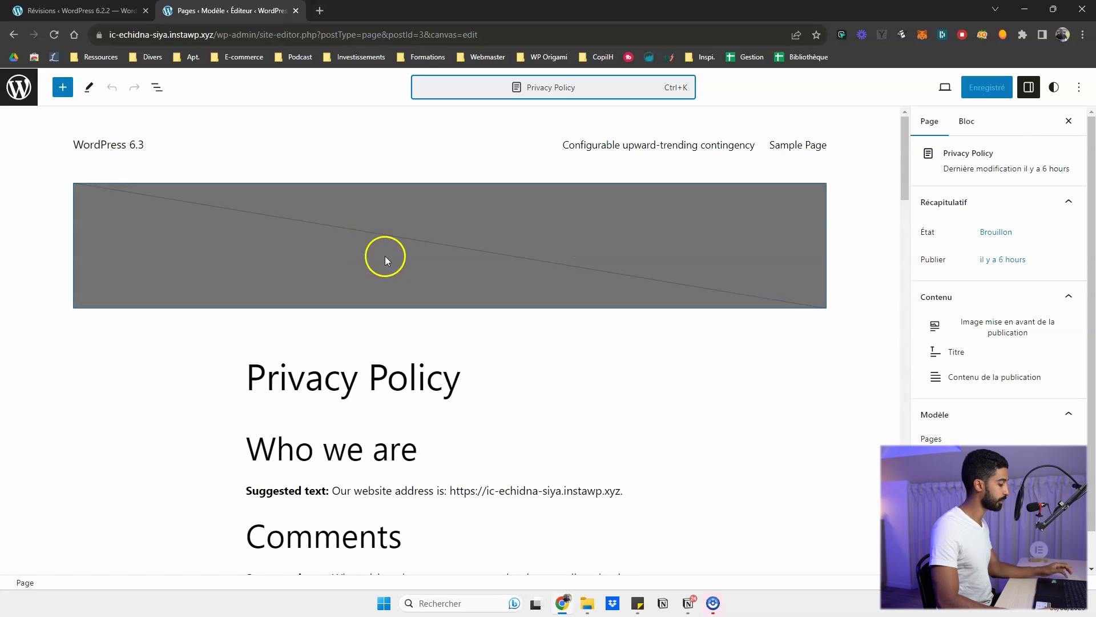
Step: Search the command palette for "pages" and run "Ouvrir les pages"
left_click(882, 258)
key("ctrl+k")
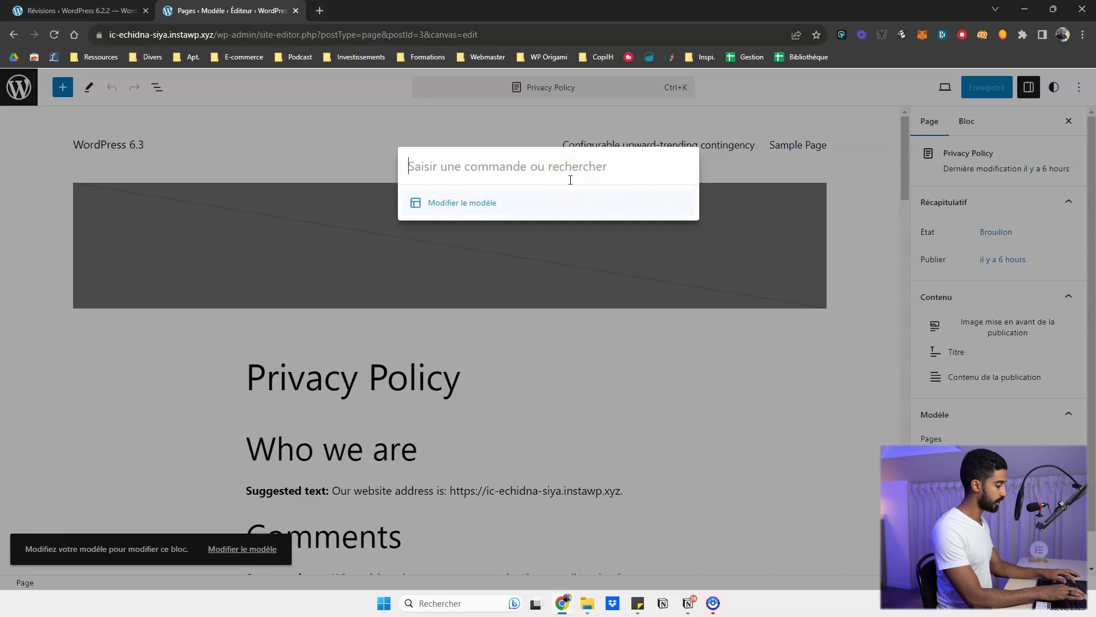
type("pages")
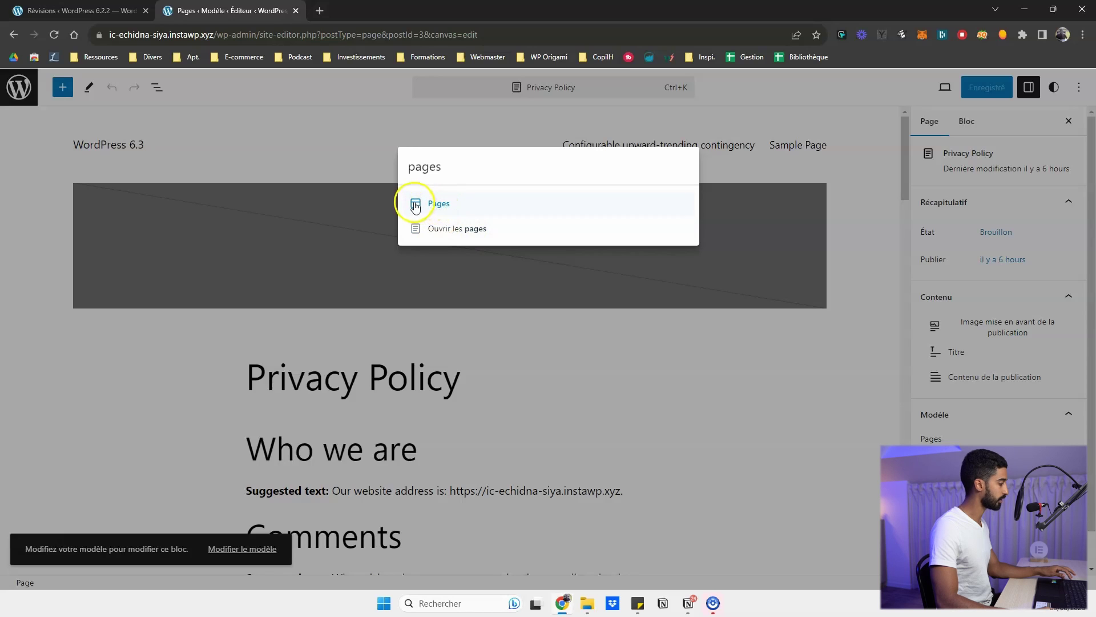
left_click(460, 233)
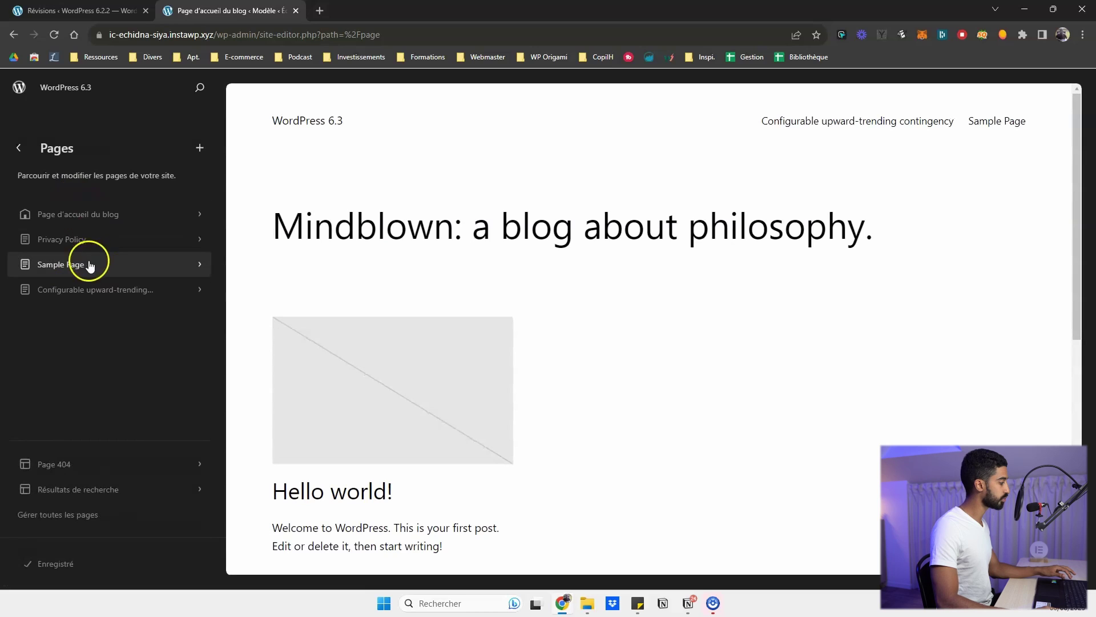
Step: Open the "Page d'accueil du blog" template for editing and search the command palette for "page"
left_click(436, 227)
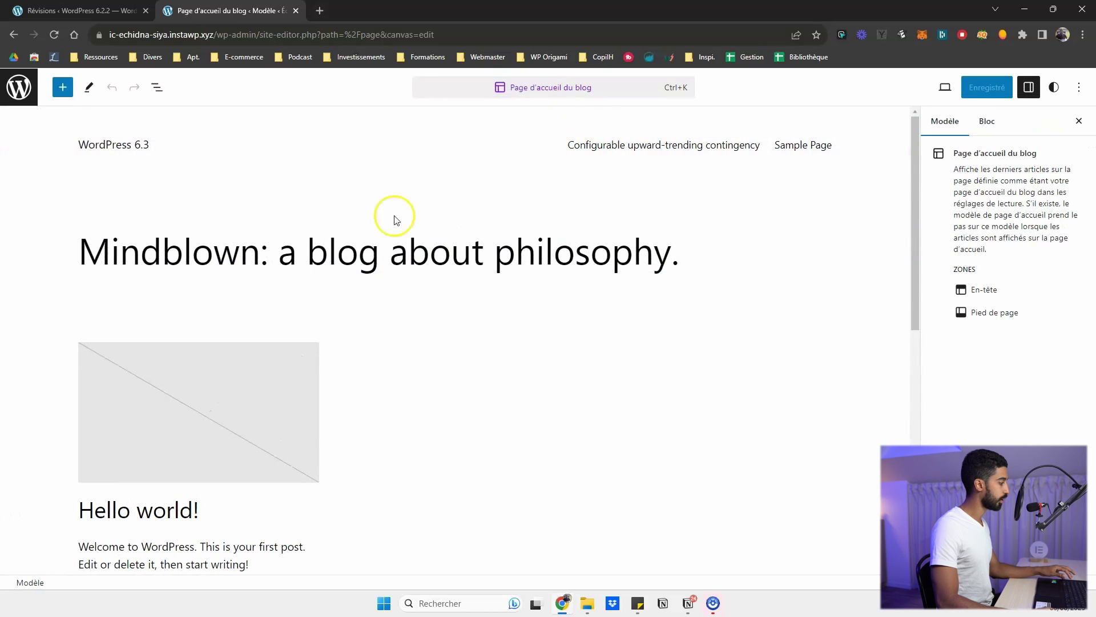
left_click(599, 87)
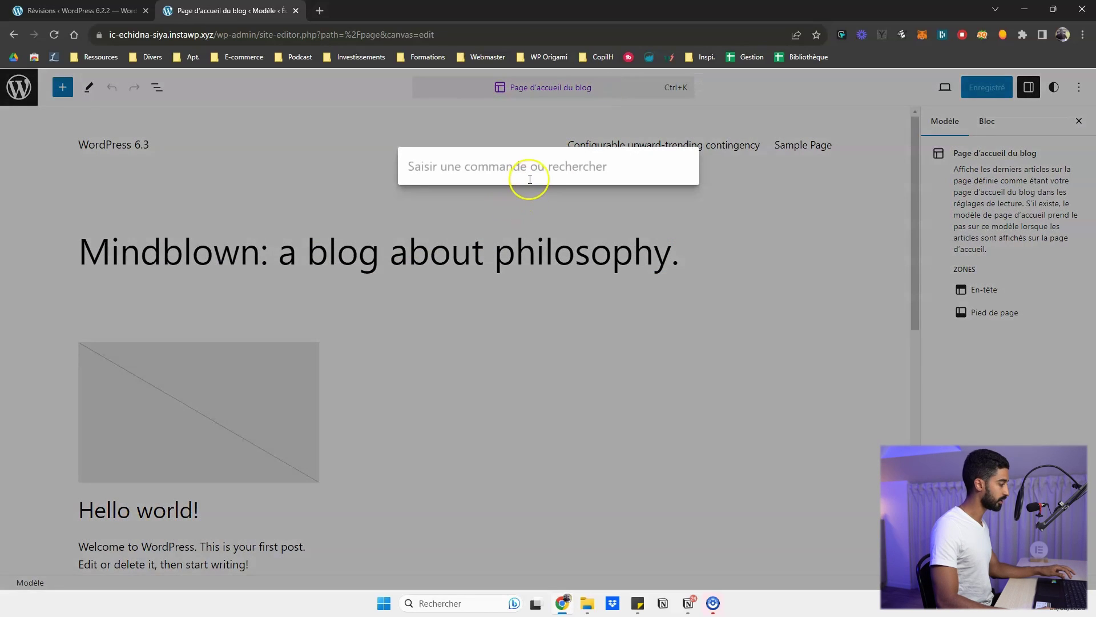
type("page")
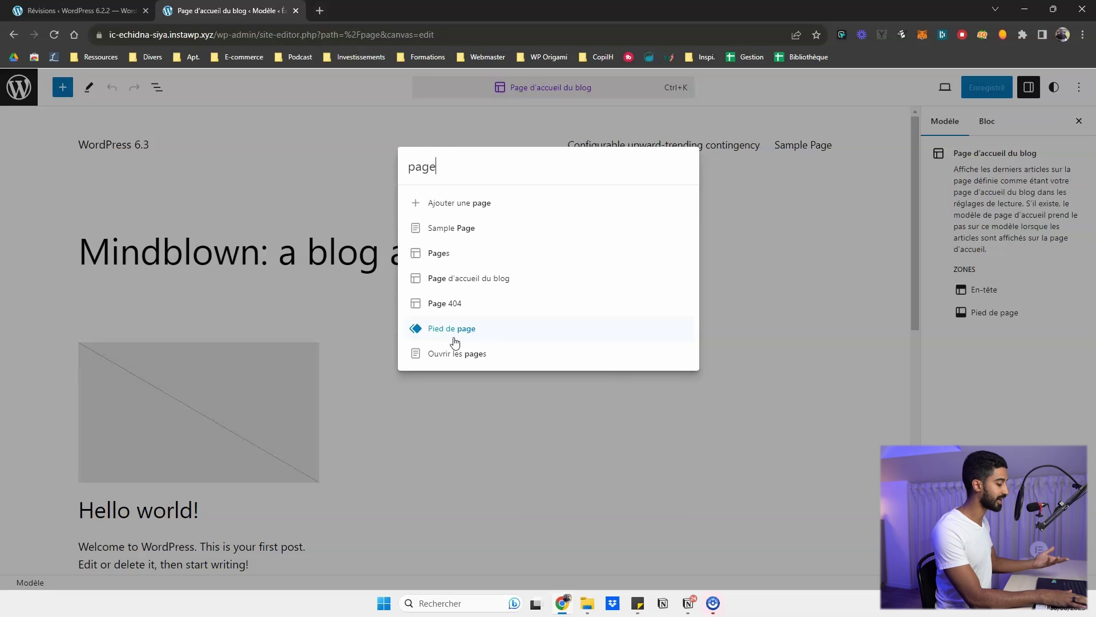
Step: Shorten the palette search to "p", browse the commands, run "En savoir plus sur les styles" and dismiss the styles guide
key("BackSpace")
key("BackSpace")
key("BackSpace")
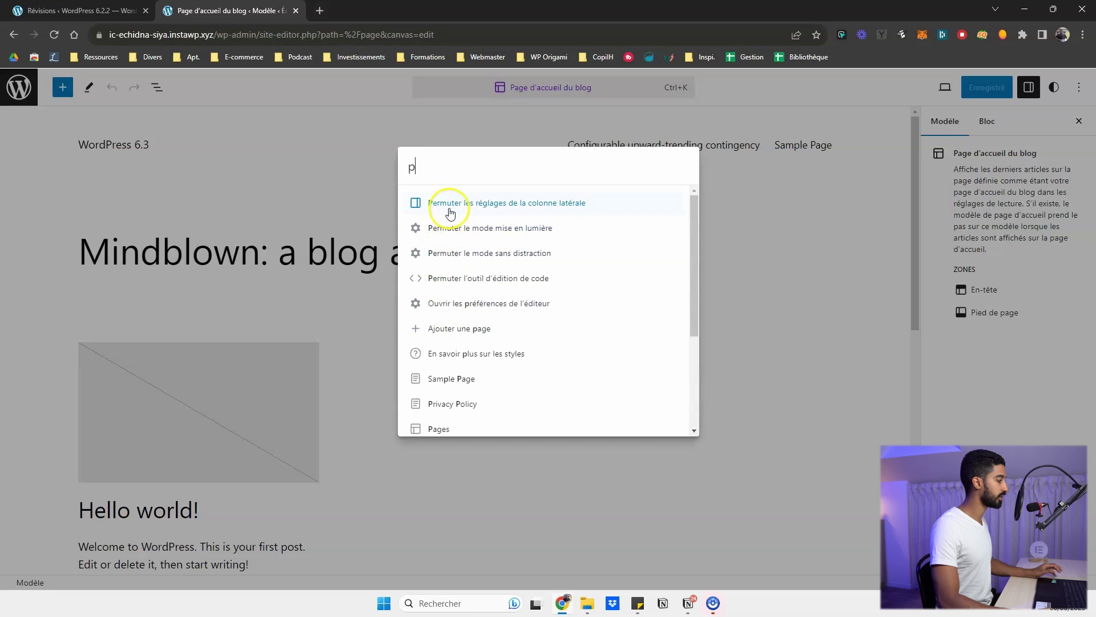
scroll(490, 262, "down", 2)
scroll(495, 268, "up", 2)
scroll(494, 267, "up", 1)
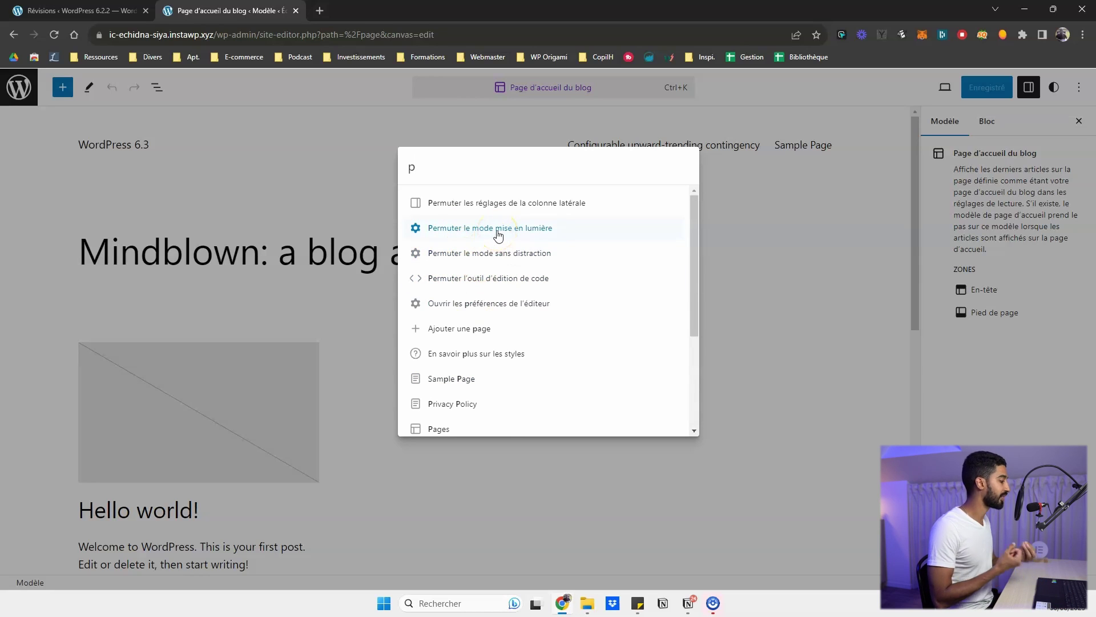
left_click(448, 356)
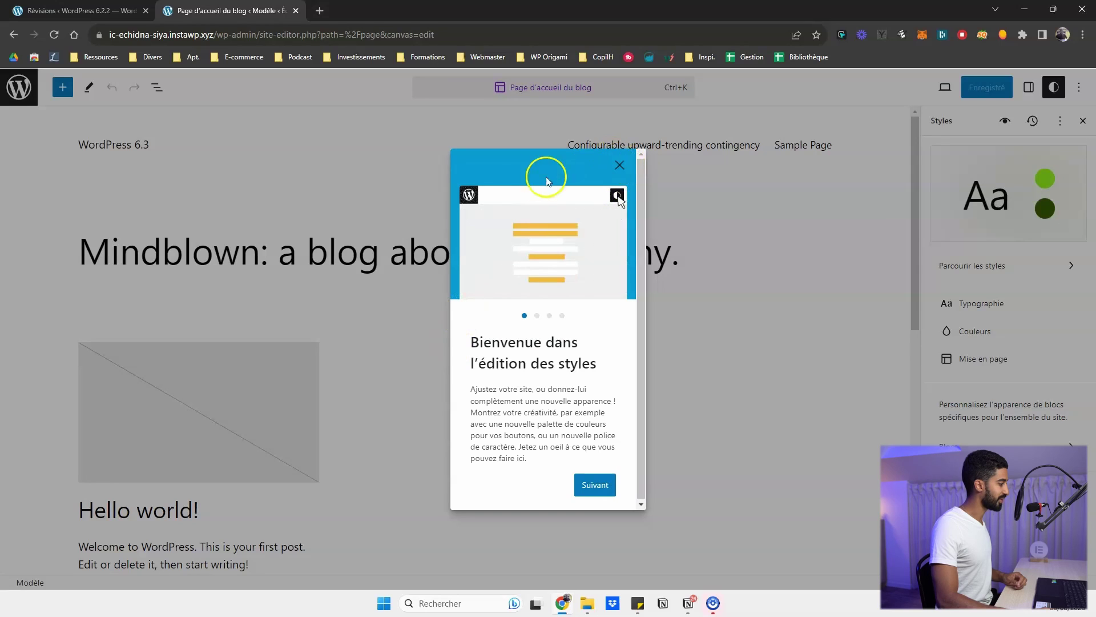
left_click(621, 167)
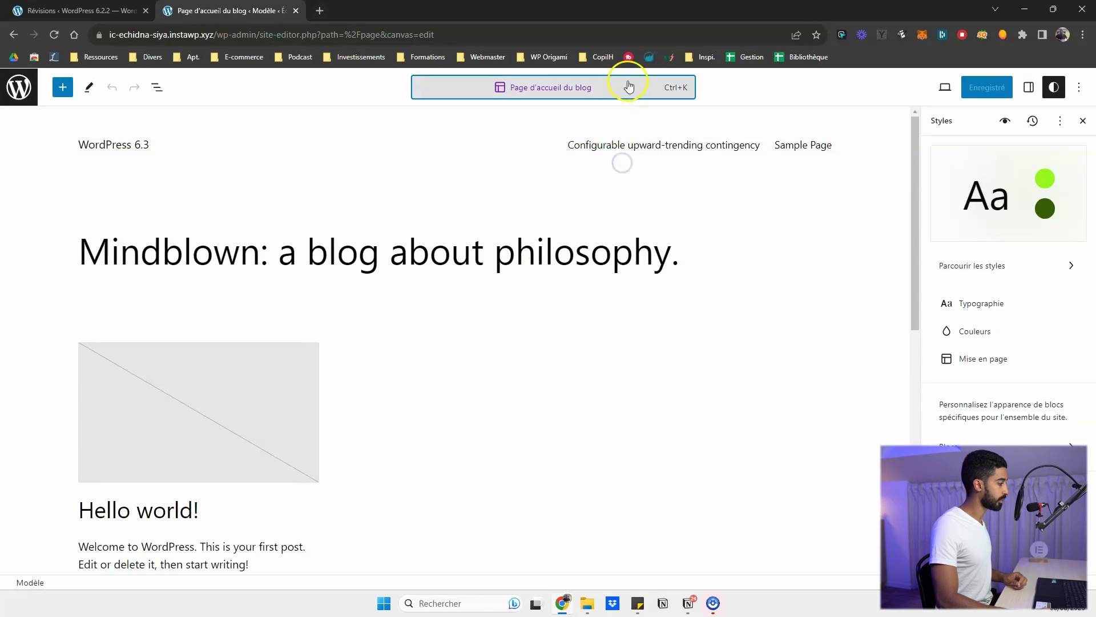
Step: Search the command palette for "c", clear the search and close the palette
left_click(624, 89)
type("c")
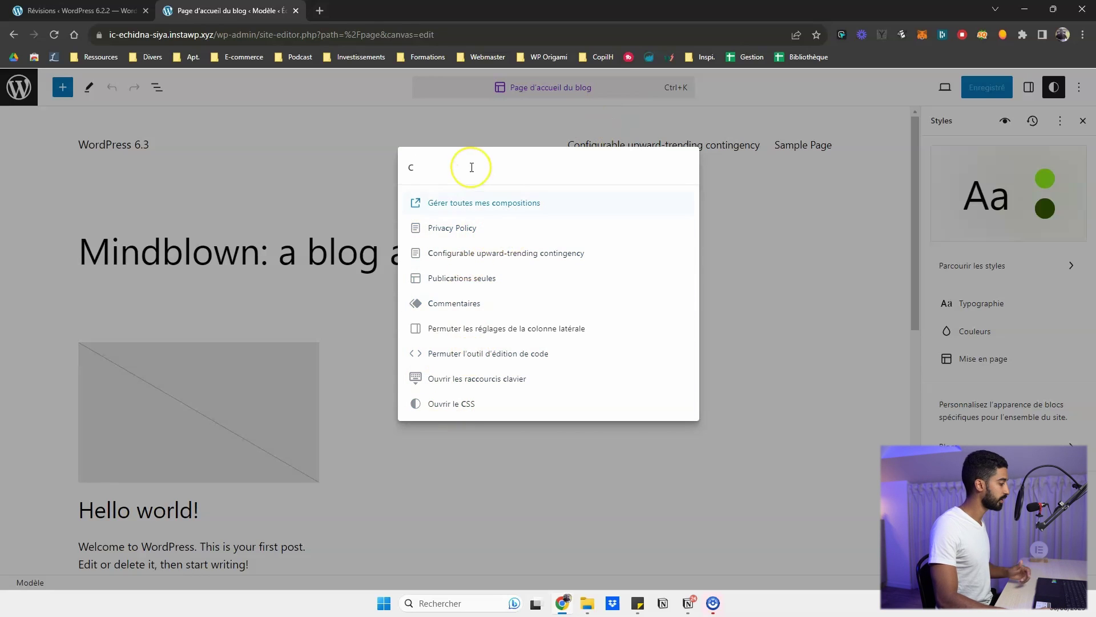
key("BackSpace")
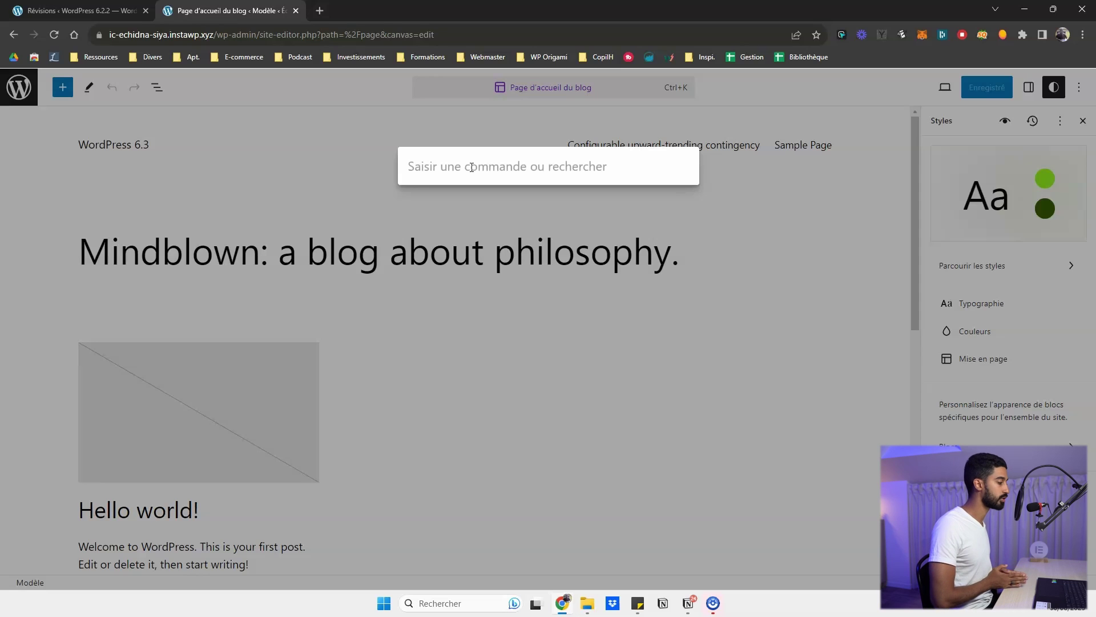
key("Escape")
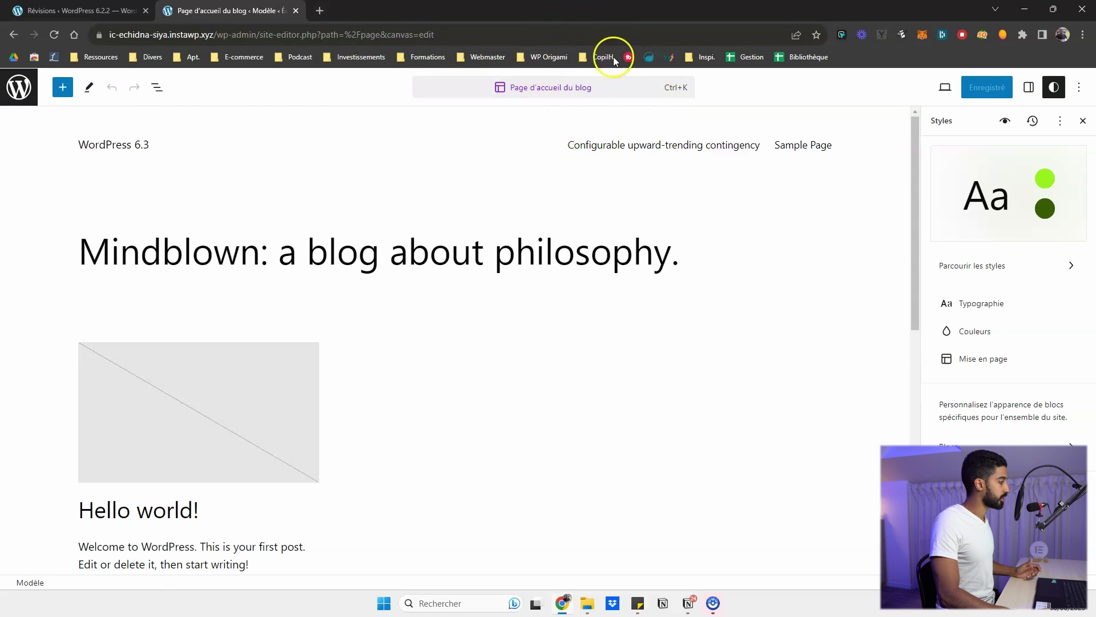
Step: Exit the template editor and return to the WordPress dashboard
left_click(23, 84)
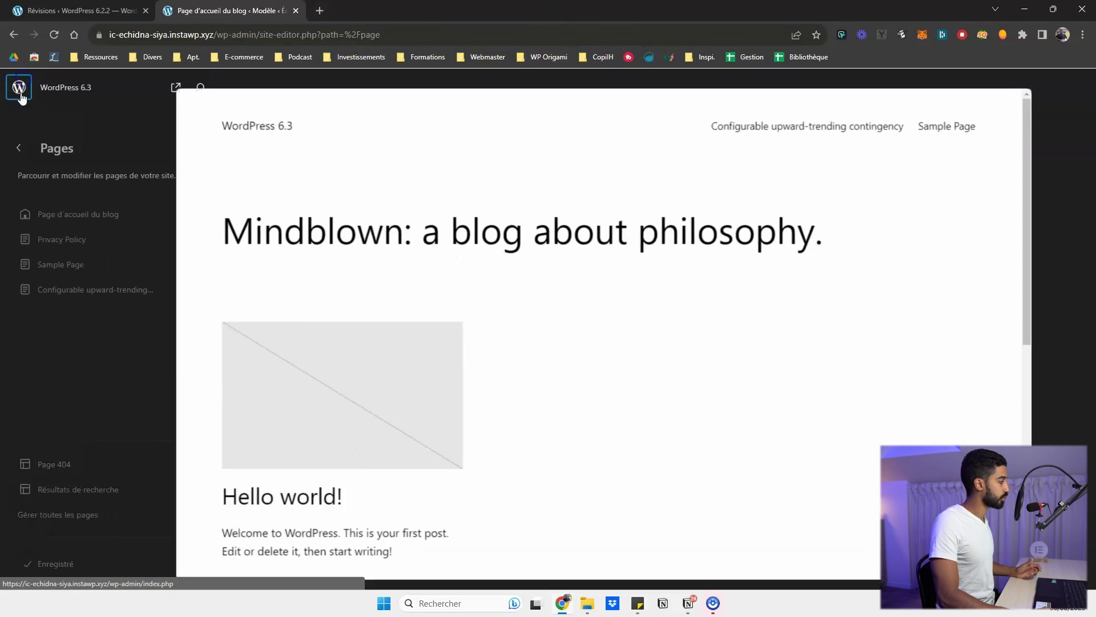
left_click(19, 149)
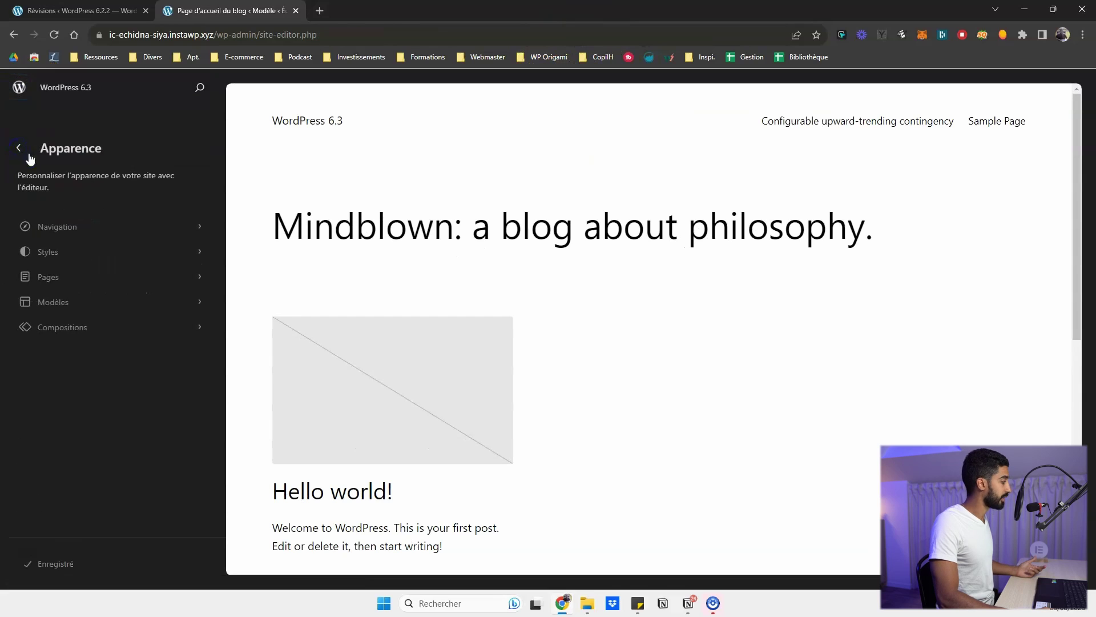
left_click(19, 88)
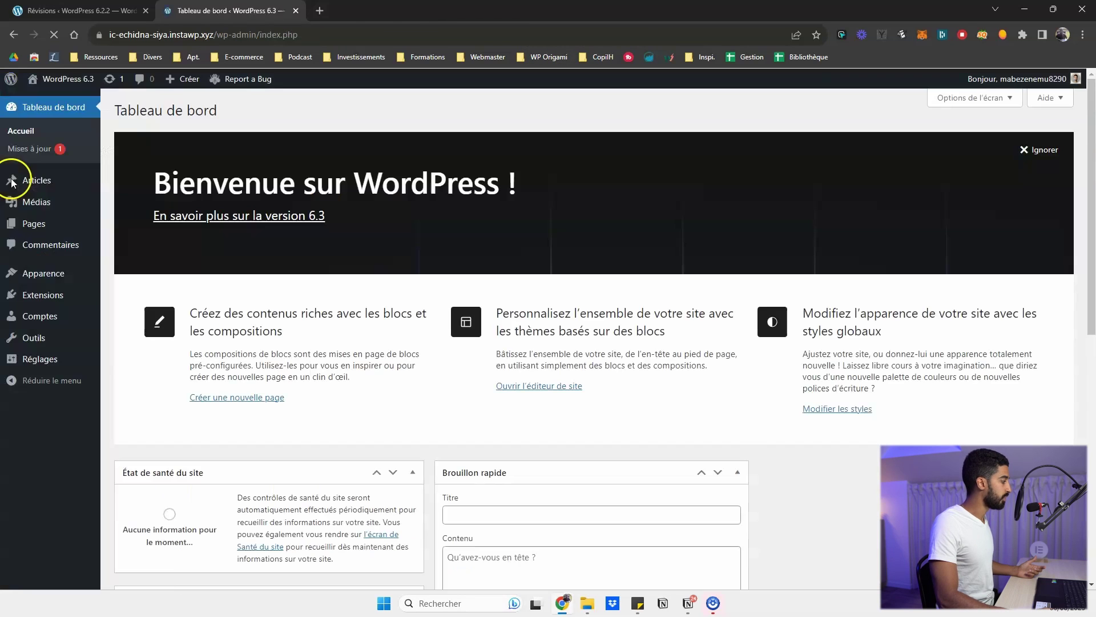
Step: Open the "Hello world!" post from the posts list for editing
left_click(35, 224)
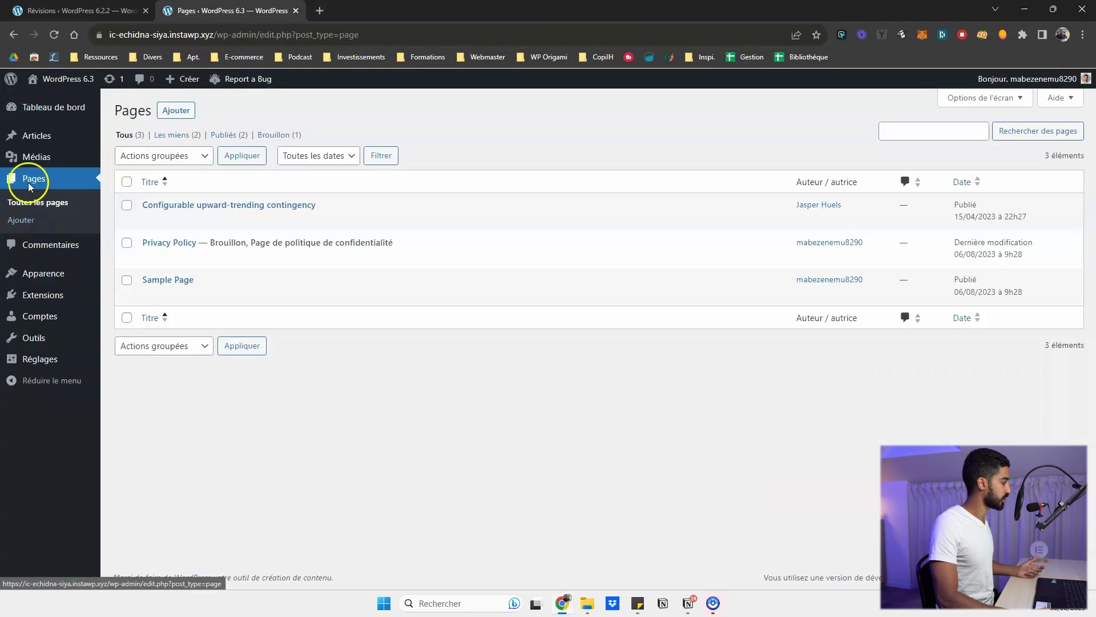
left_click(37, 140)
left_click(168, 204)
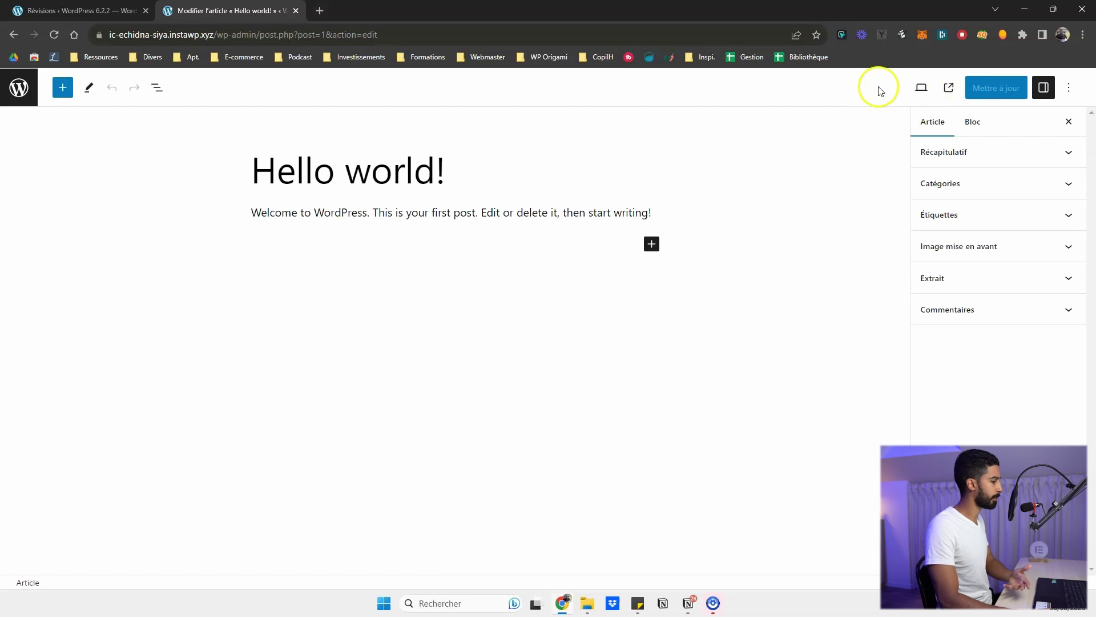
Step: Check the post's preview modes by switching to Tablette and Mobile, restore Ordinateur de bureau and dismiss the preview options
left_click(926, 94)
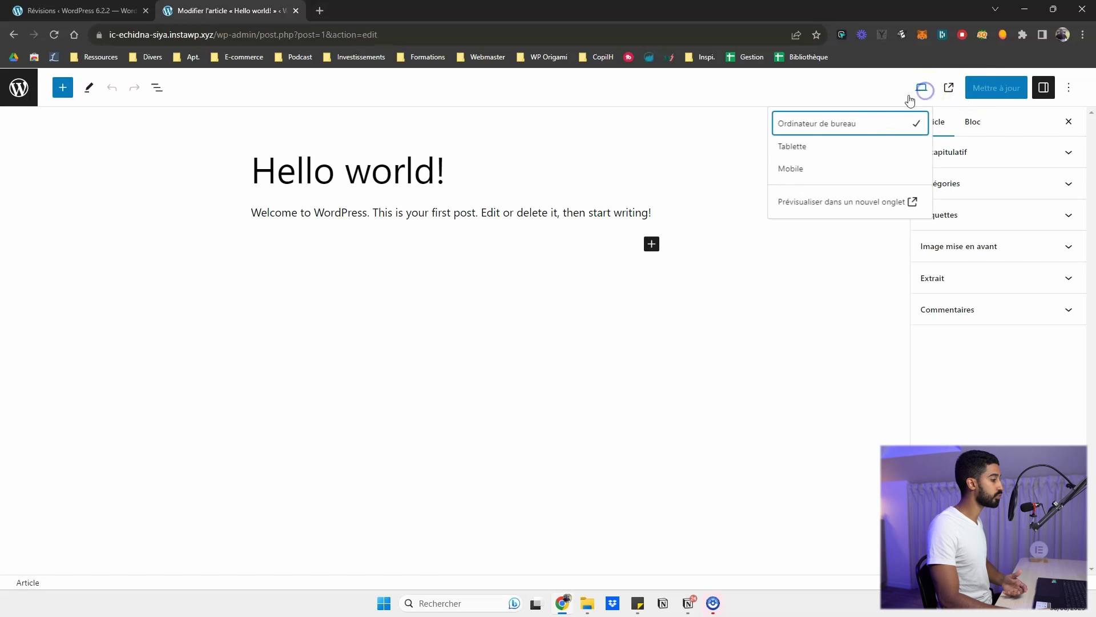
left_click(850, 146)
left_click(845, 168)
left_click(833, 124)
left_click(850, 80)
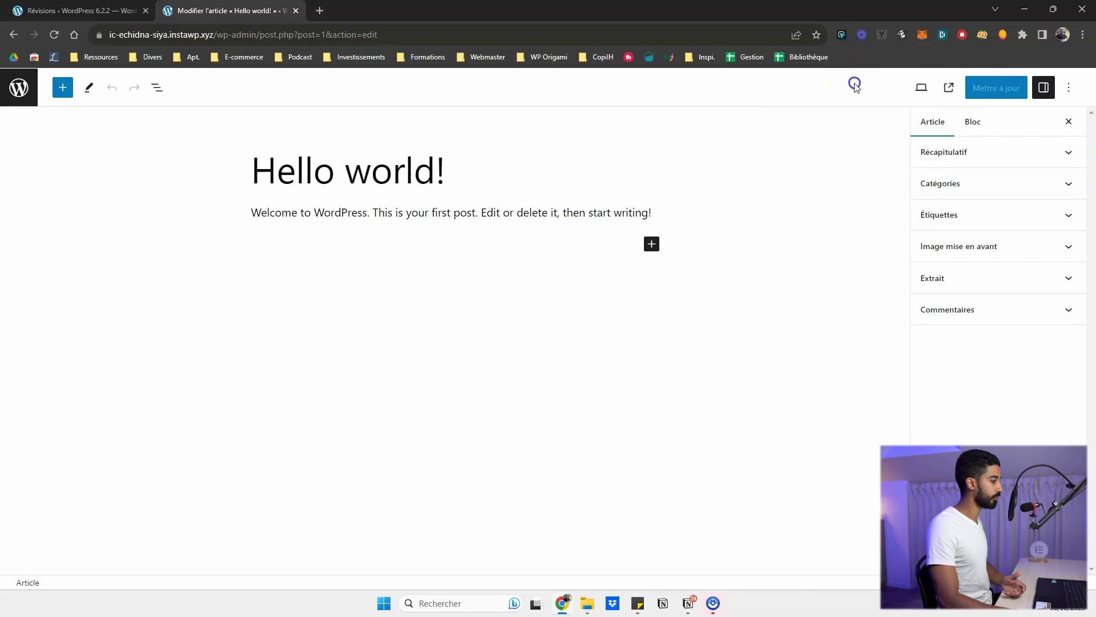
Step: Show the preview options for "Sample Page" on the WordPress 6.2.2 site, then return to the "Hello world!" editor
left_click(145, 16)
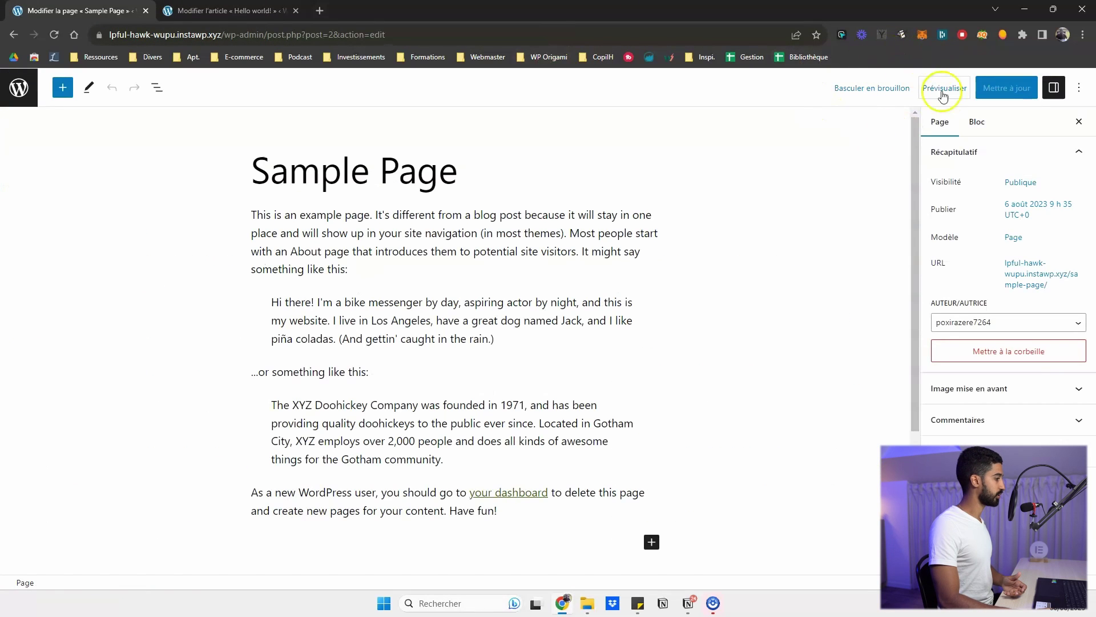
left_click(945, 90)
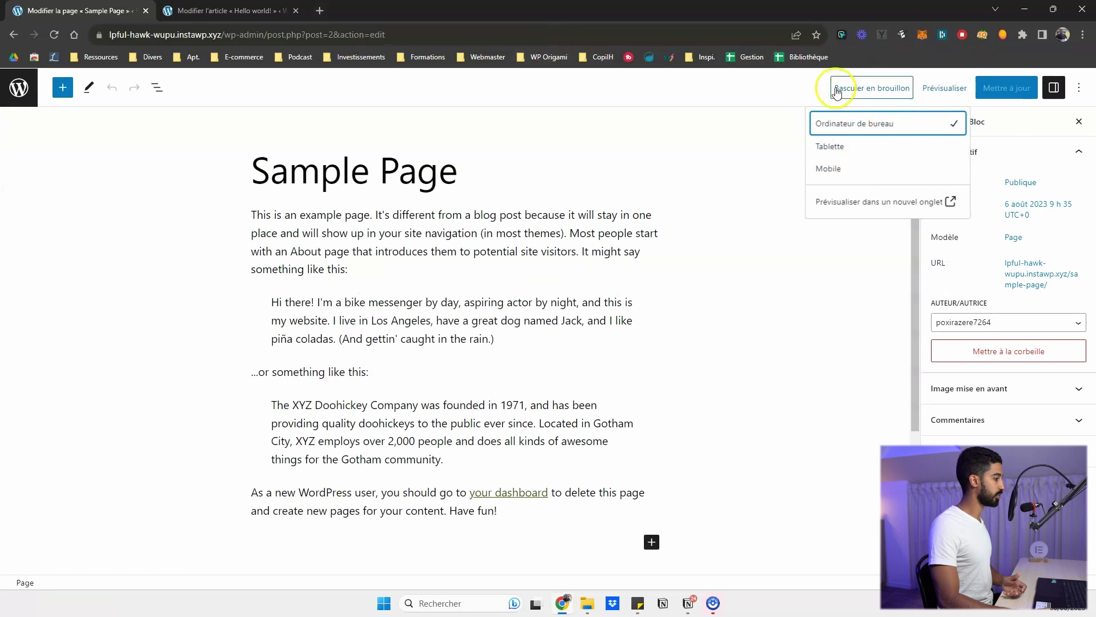
left_click(228, 10)
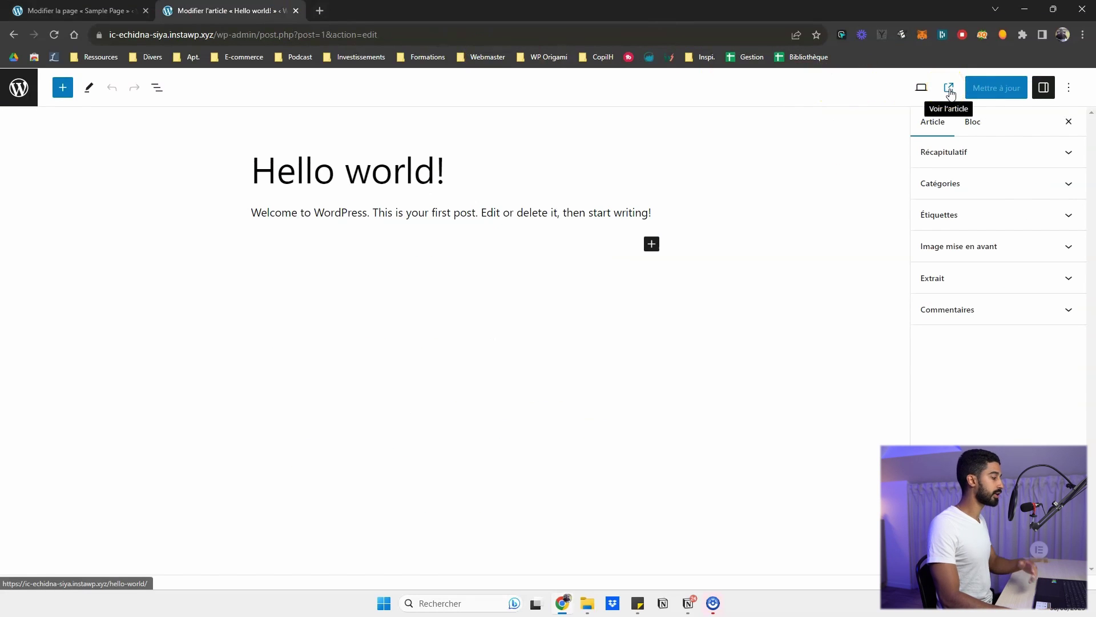
Step: View the published "Hello world!" post in a new browser tab and return to its editor
left_click(950, 93)
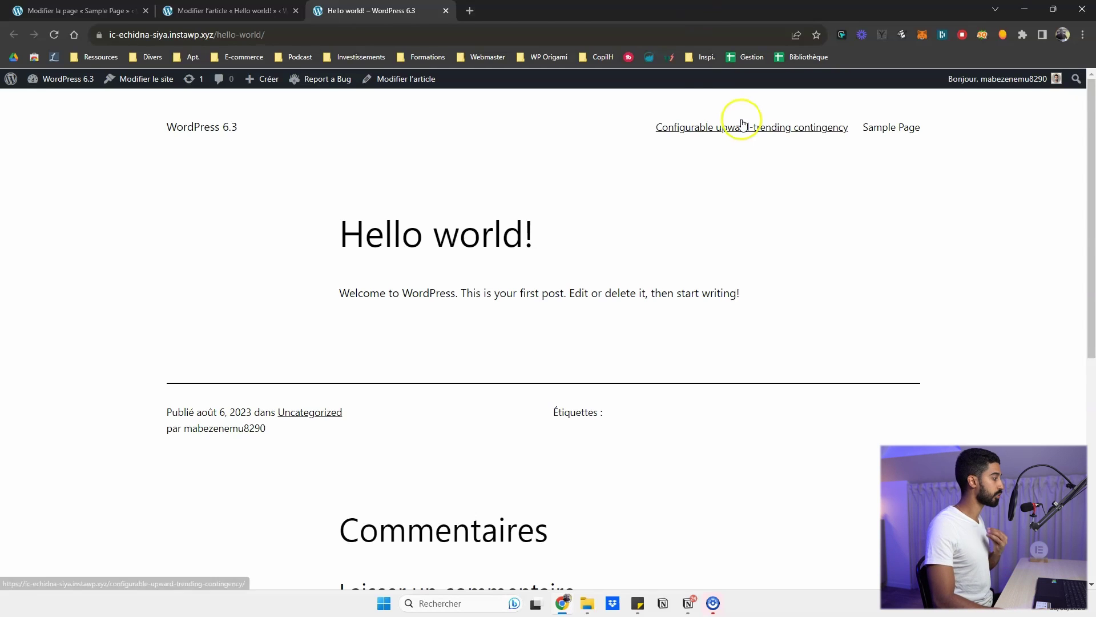
left_click(228, 10)
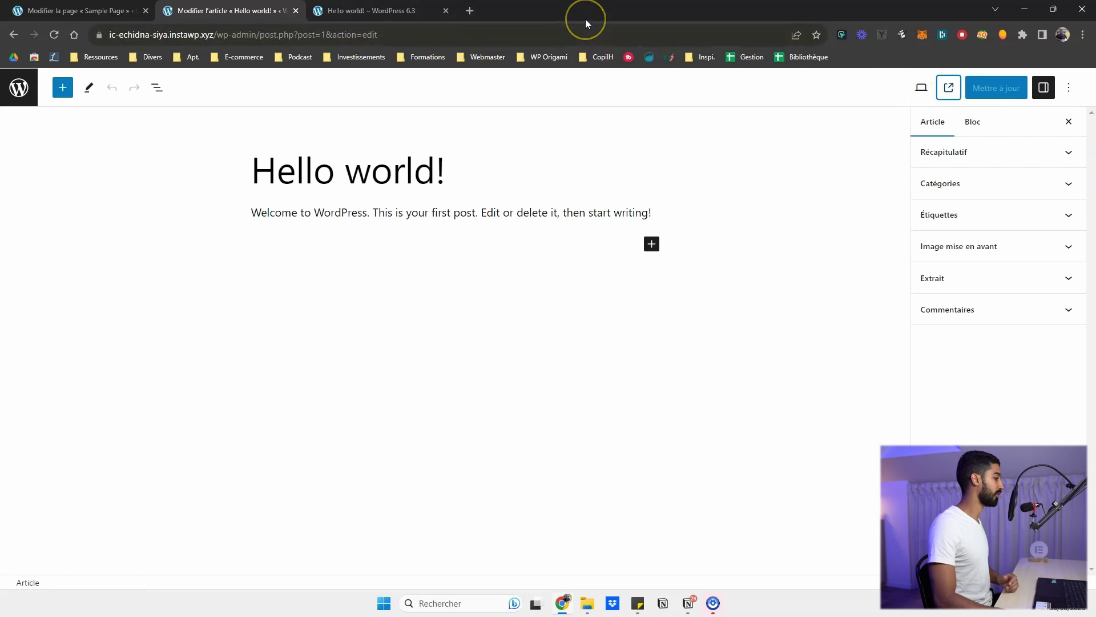
left_click(813, 83)
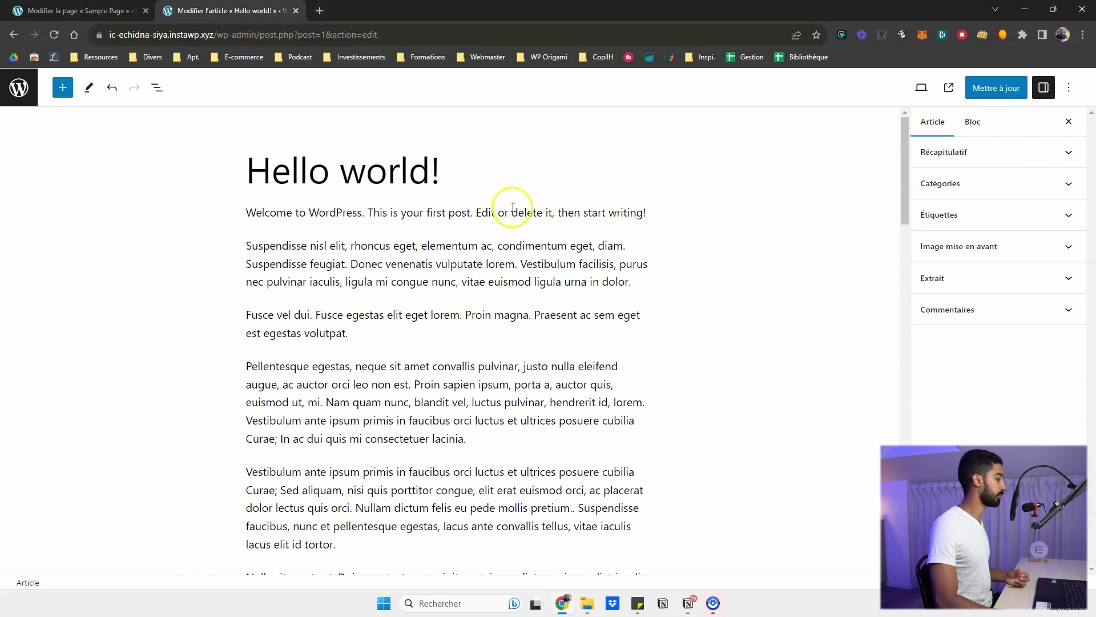
Step: Add a footnote (Note de bas de page) within the first paragraph's last word, "writing", with the text "bfgbfgnbfhn"
left_click_drag(473, 213, 633, 213)
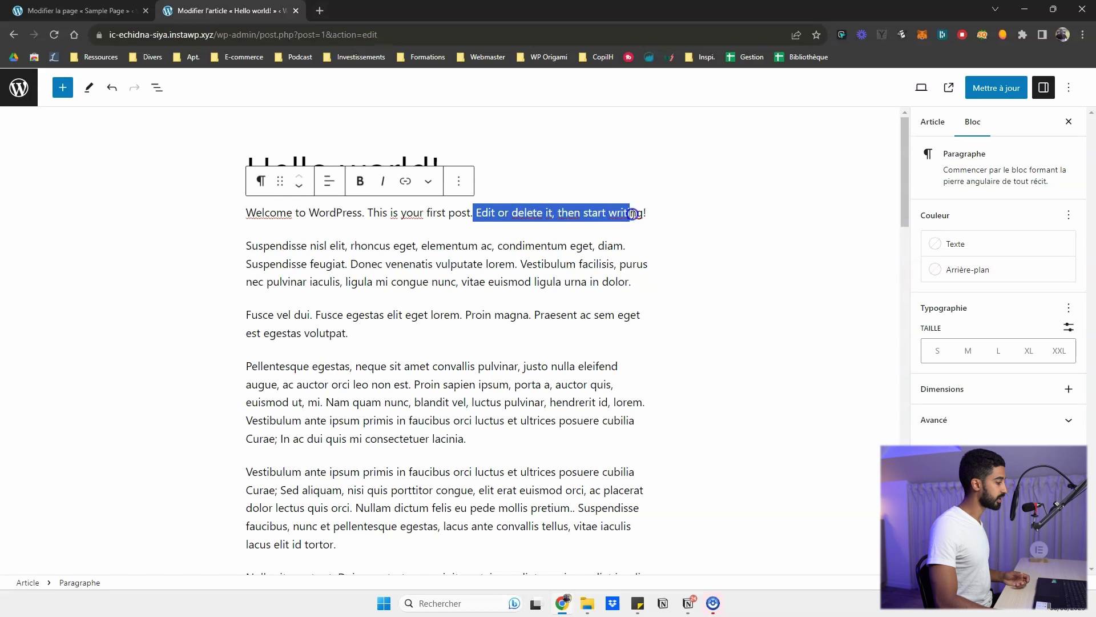
left_click(428, 181)
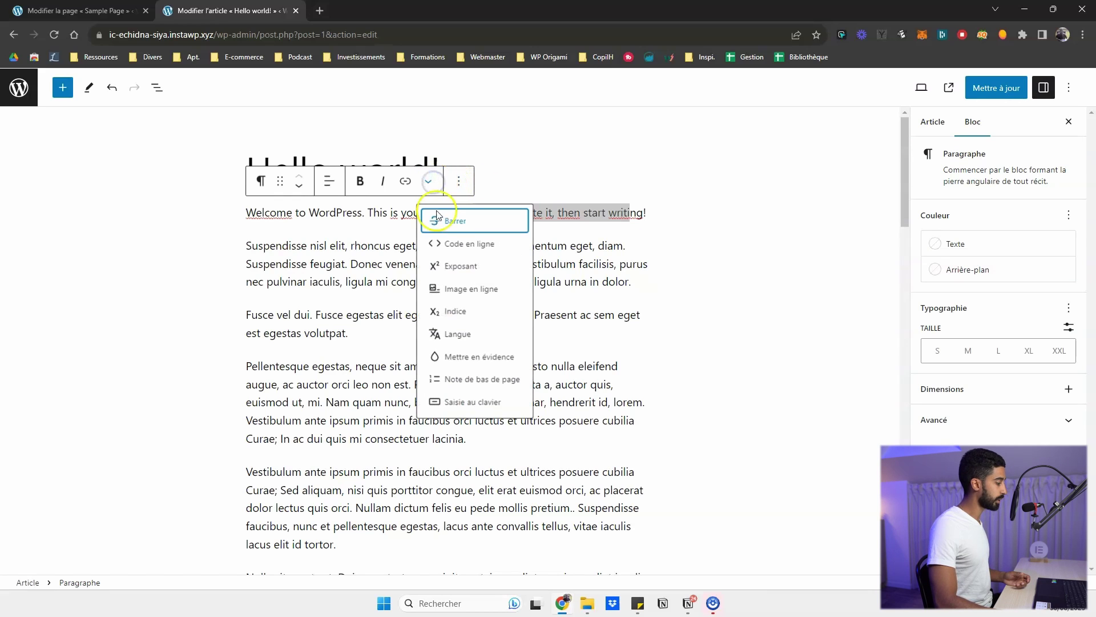
left_click(460, 380)
left_click(336, 381)
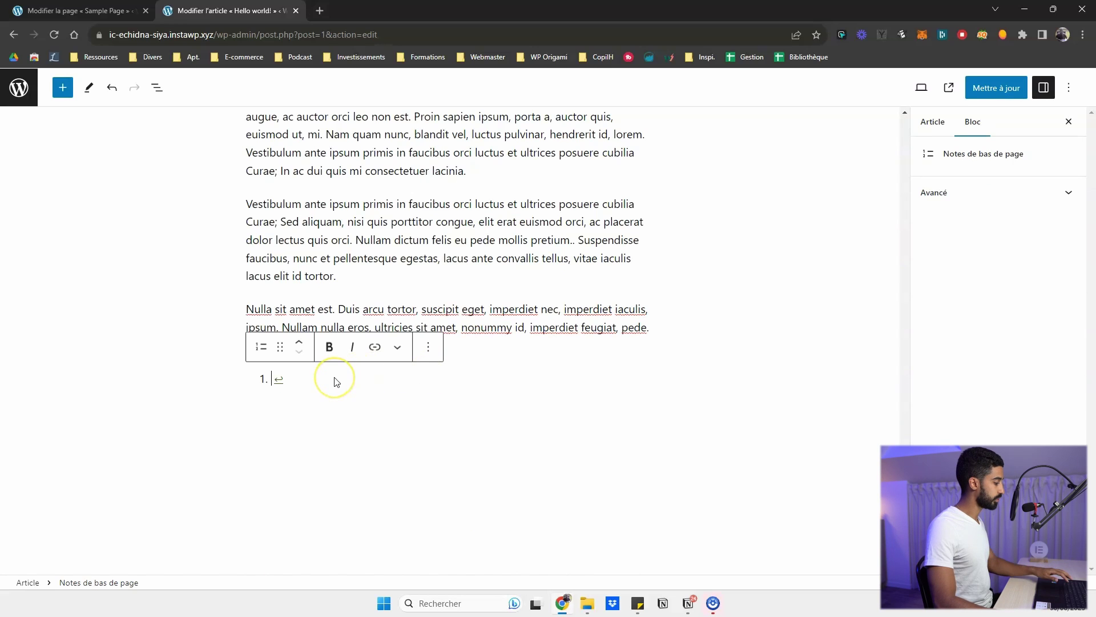
type("bfgbfgnbfhn")
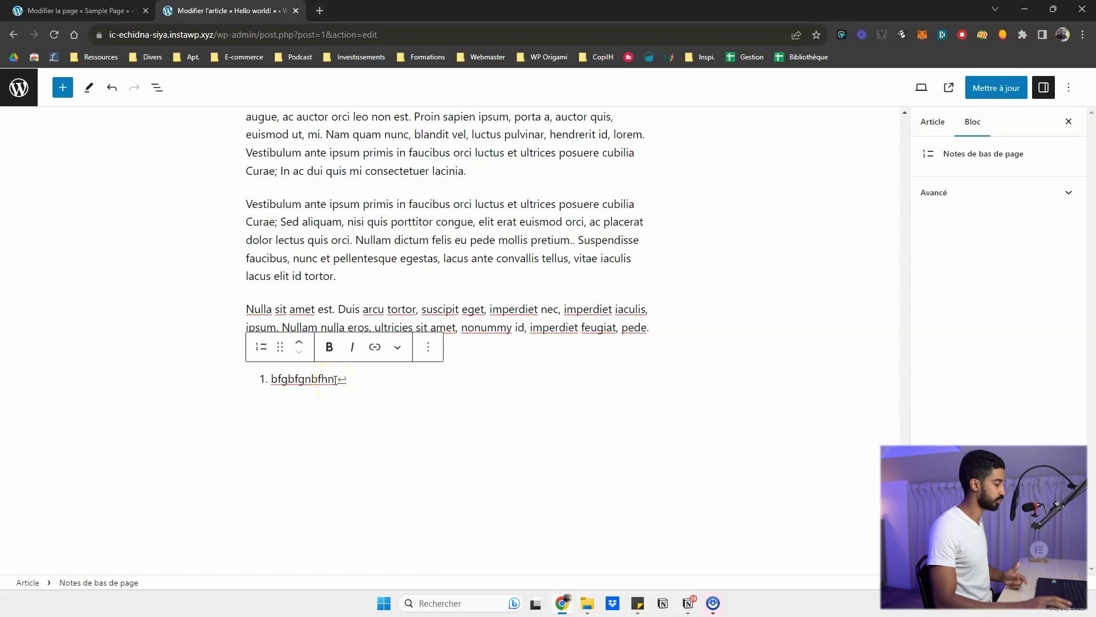
Step: Update the "Hello world!" post and view its first paragraph on the published site
scroll(656, 386, "up", 3)
left_click(996, 87)
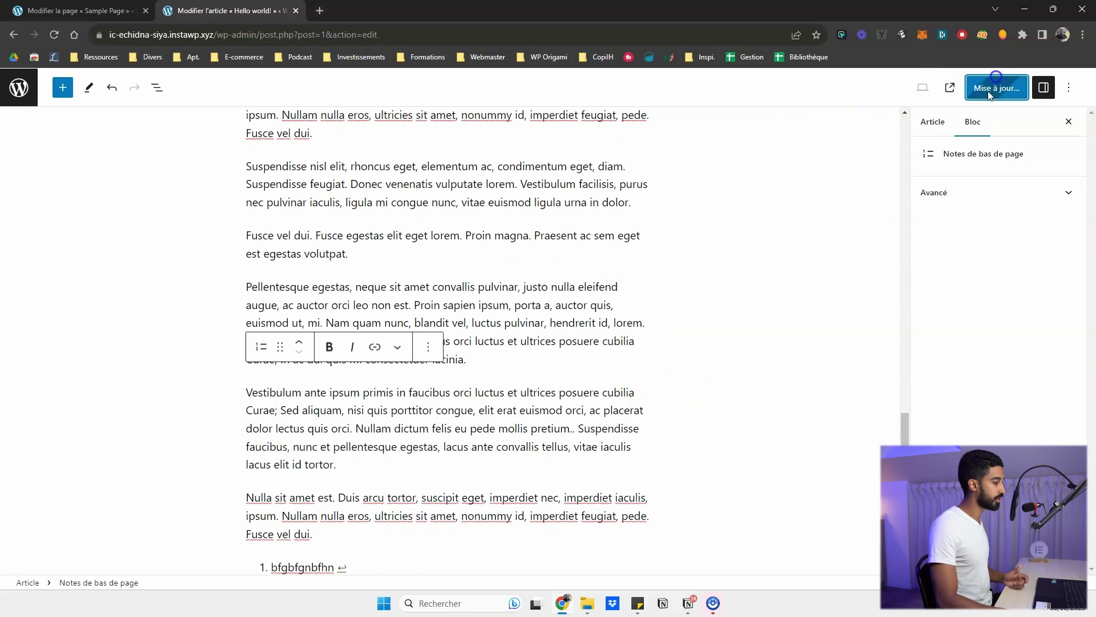
left_click(152, 547)
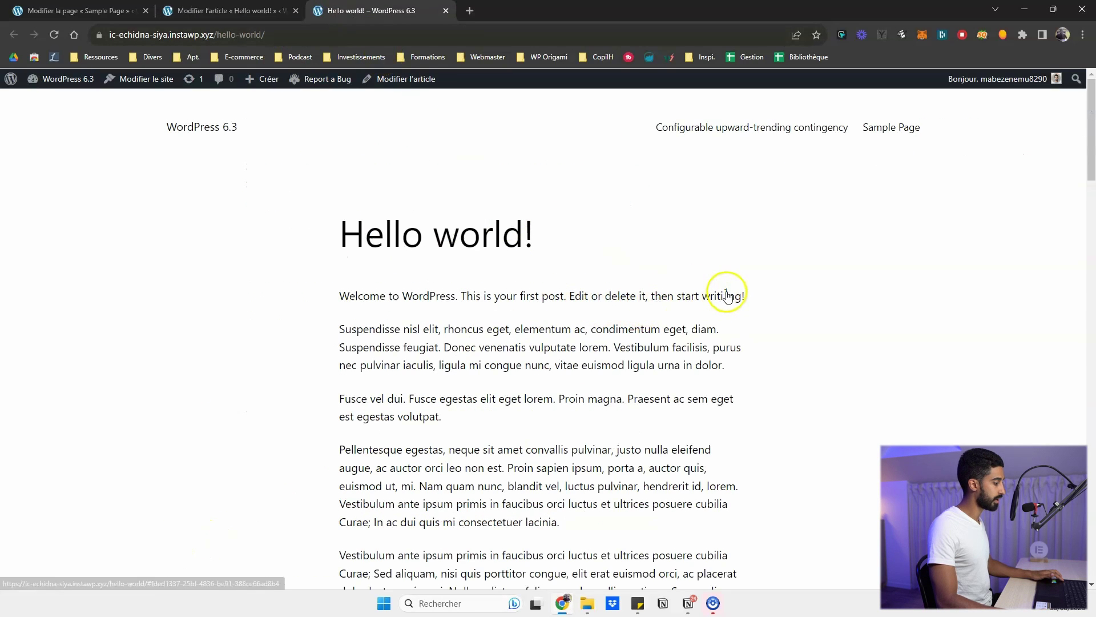
scroll(727, 297, "down", 1)
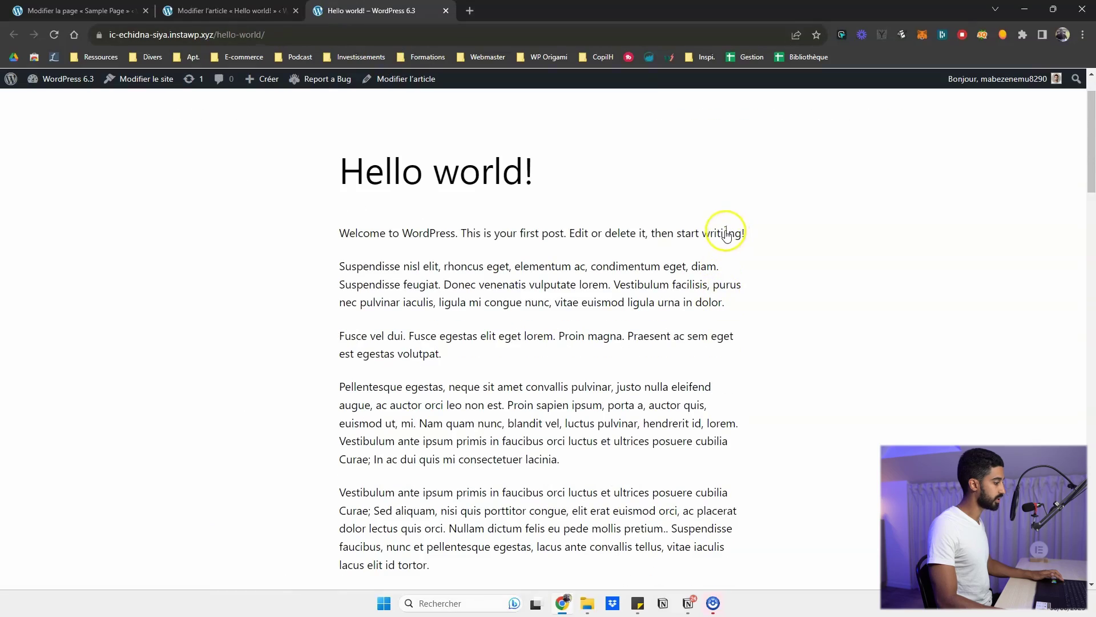
Step: Check the footnote marker in the editor's first paragraph and switch back to the published post
left_click(287, 20)
scroll(501, 187, "up", 10)
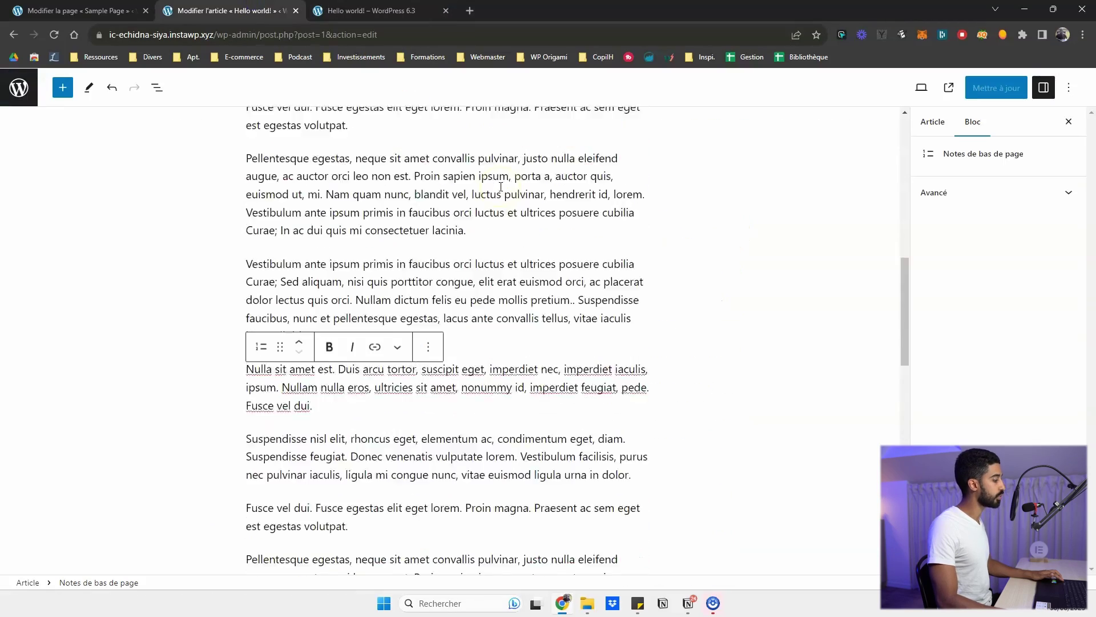
scroll(501, 187, "up", 5)
key("ctrl+Tab")
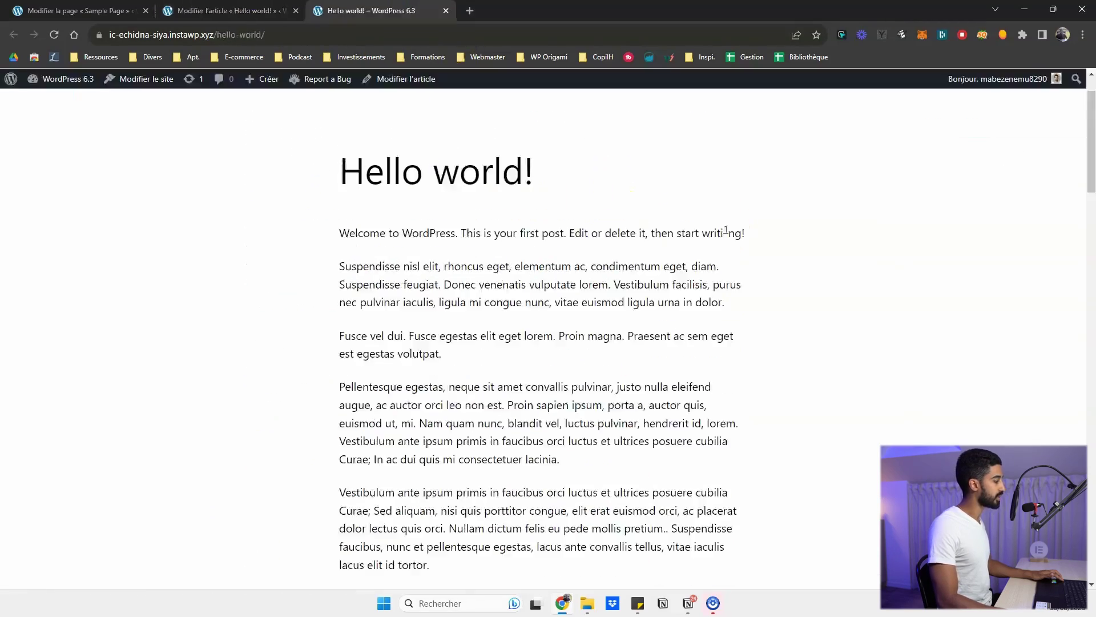
Step: Follow the footnote marker to its note, use the note's return link, and go back to the post editor
left_click(724, 228)
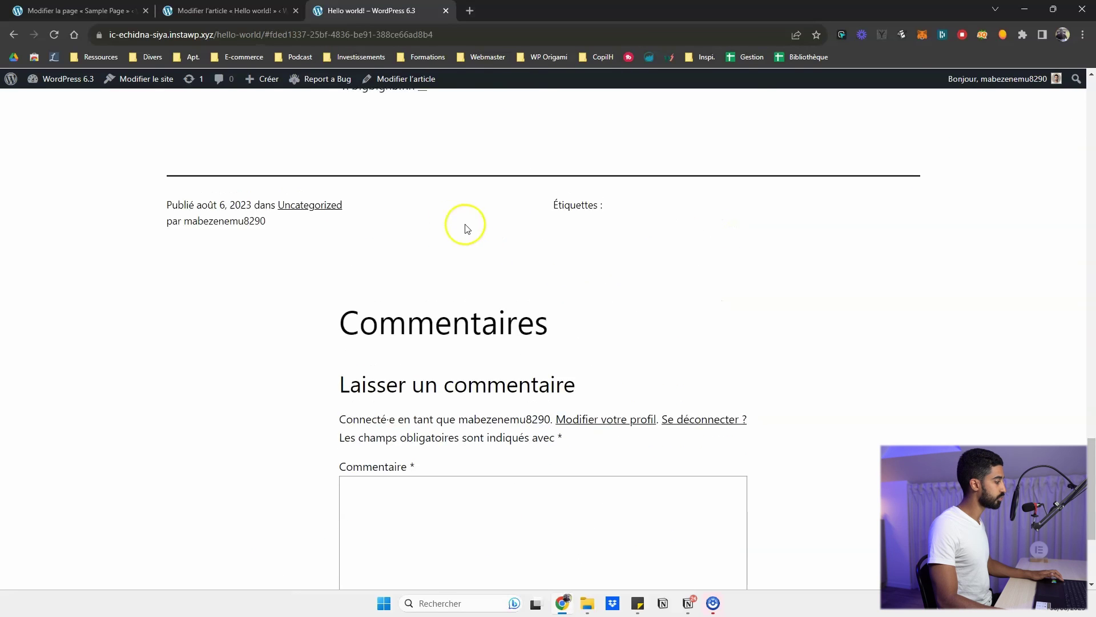
scroll(408, 245, "up", 5)
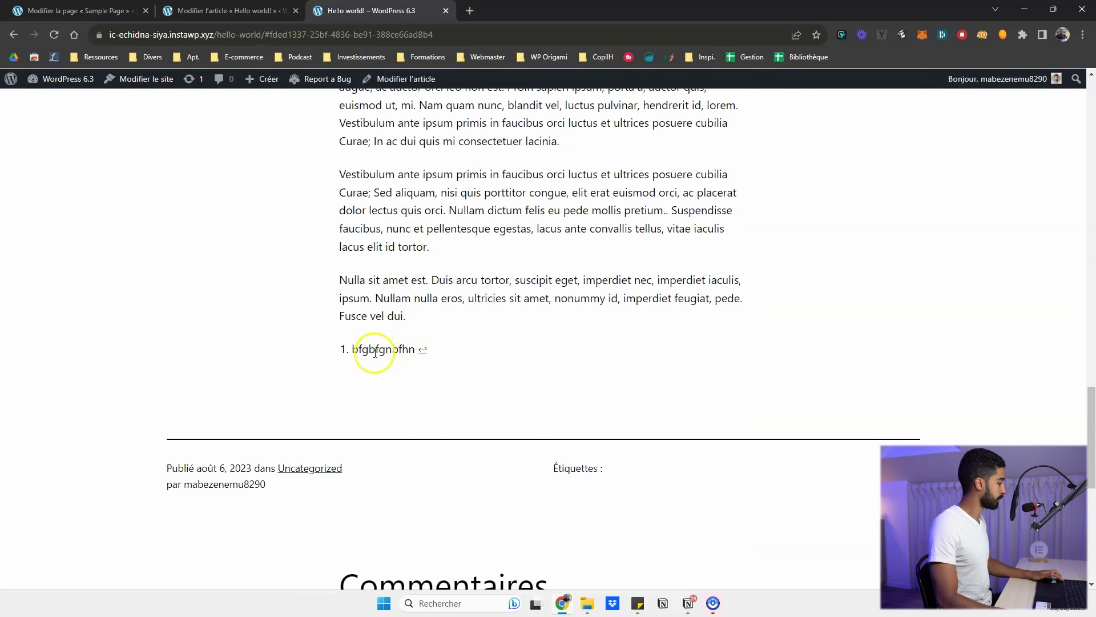
left_click(423, 350)
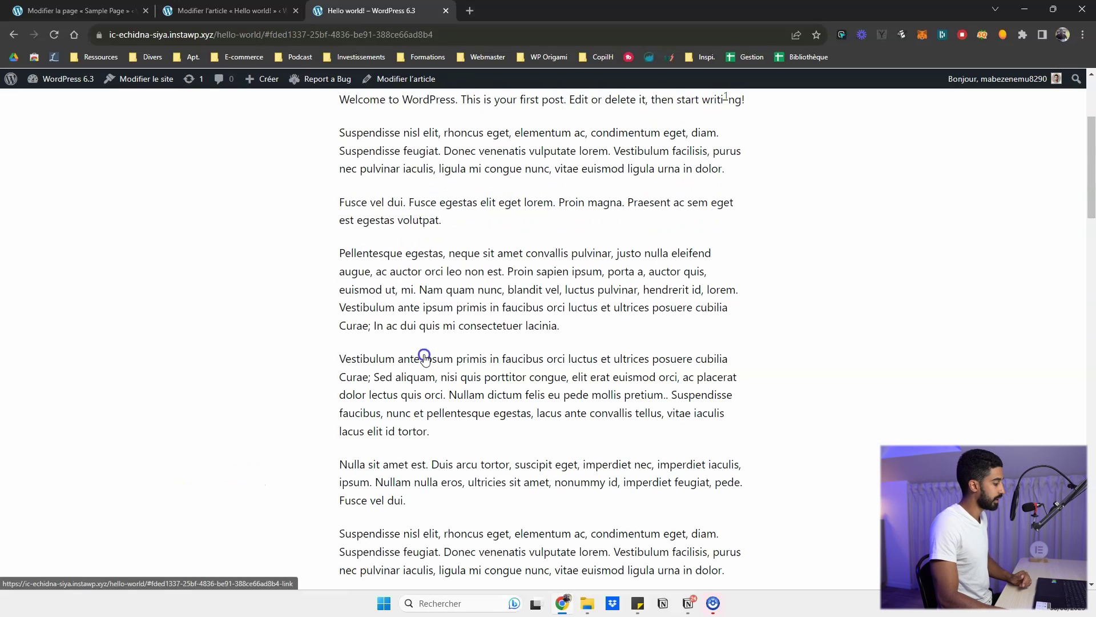
scroll(717, 131, "up", 3)
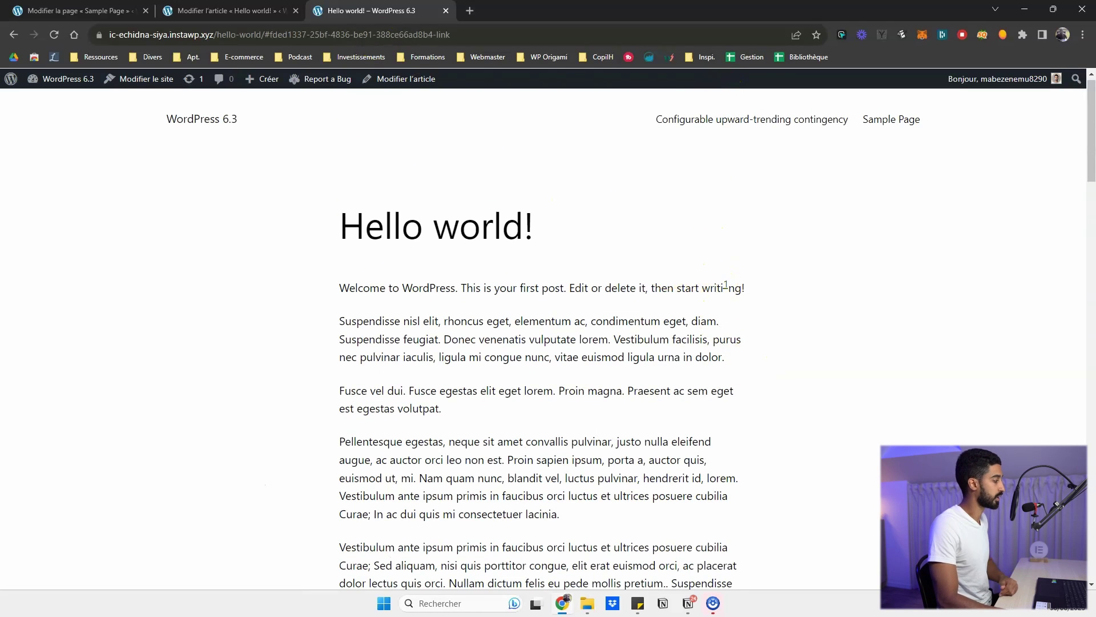
left_click(281, 10)
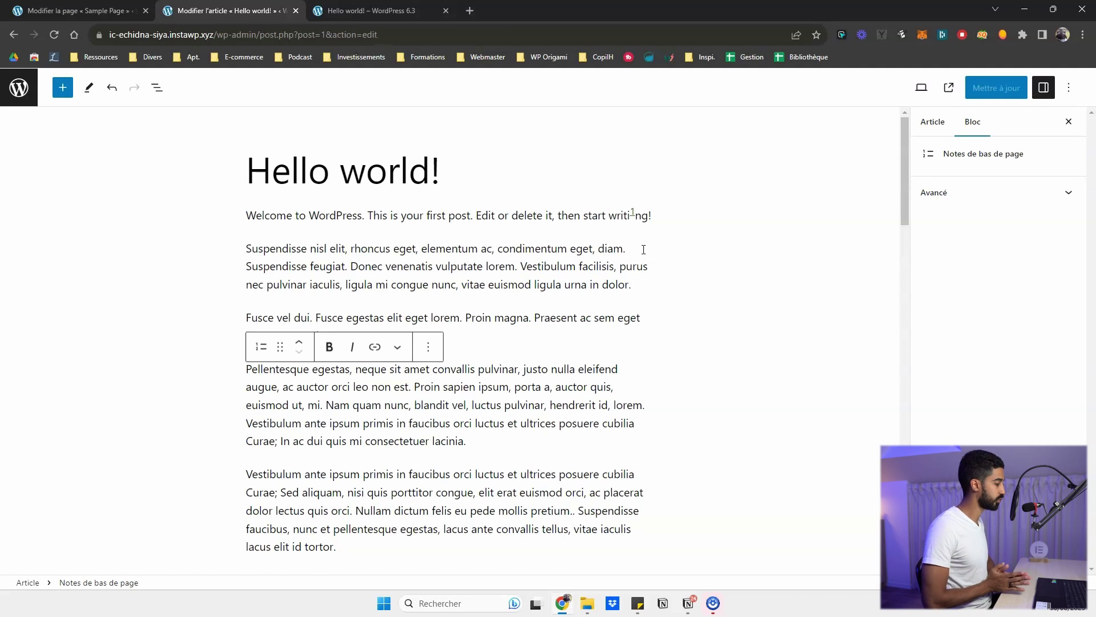
Step: Review the WordPress 6.3 Nouveautés page down to the performance and accessibility sections
left_click(249, 235)
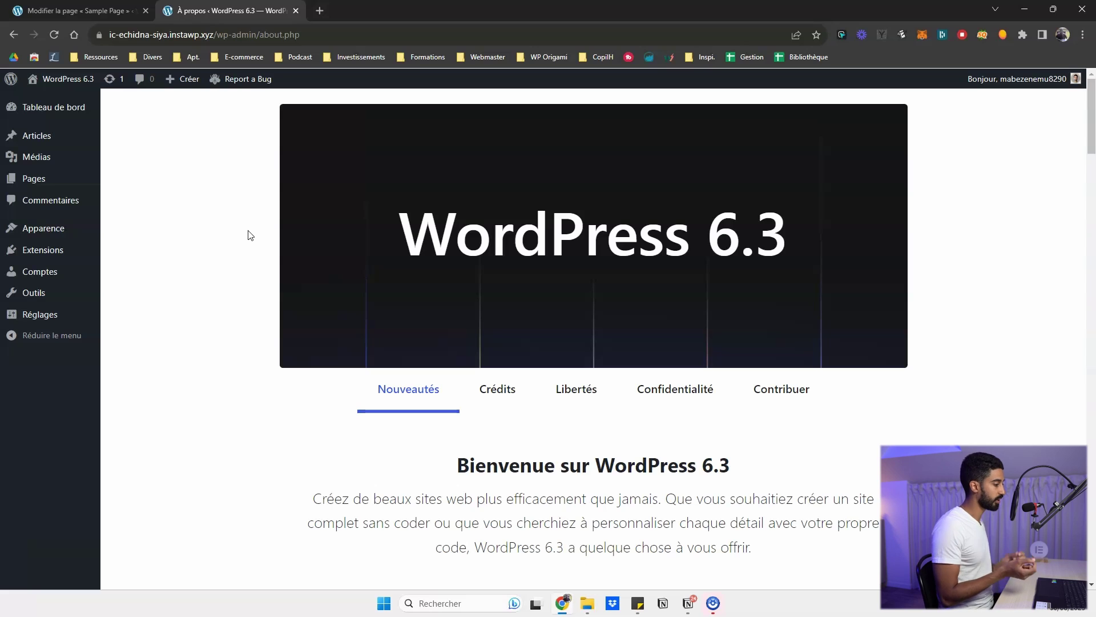
scroll(249, 235, "down", 7)
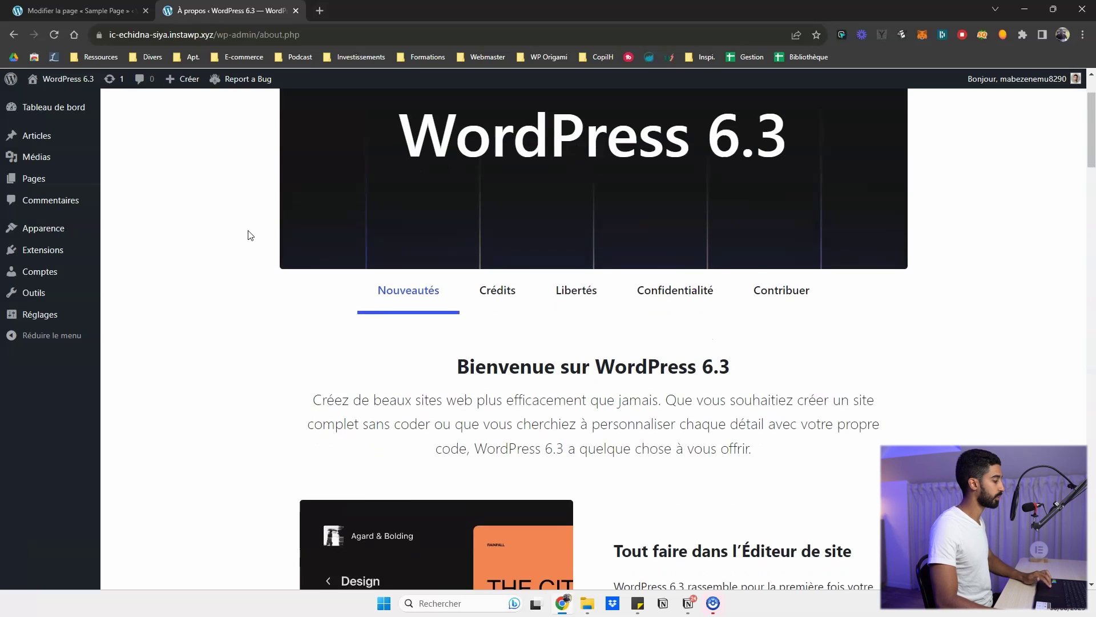
scroll(249, 235, "down", 5)
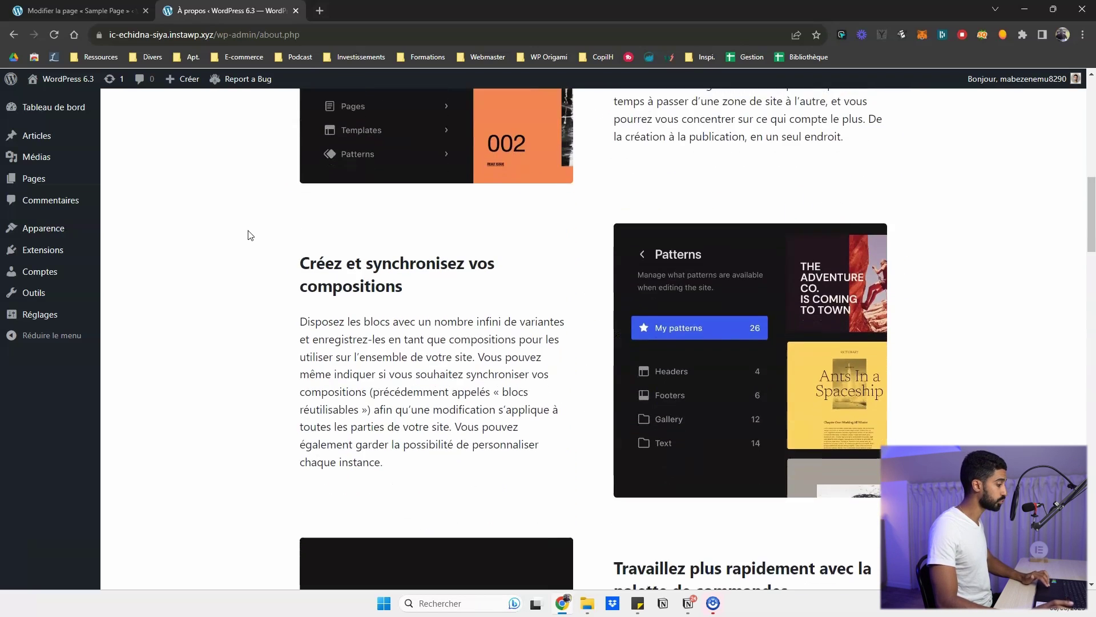
scroll(250, 235, "down", 5)
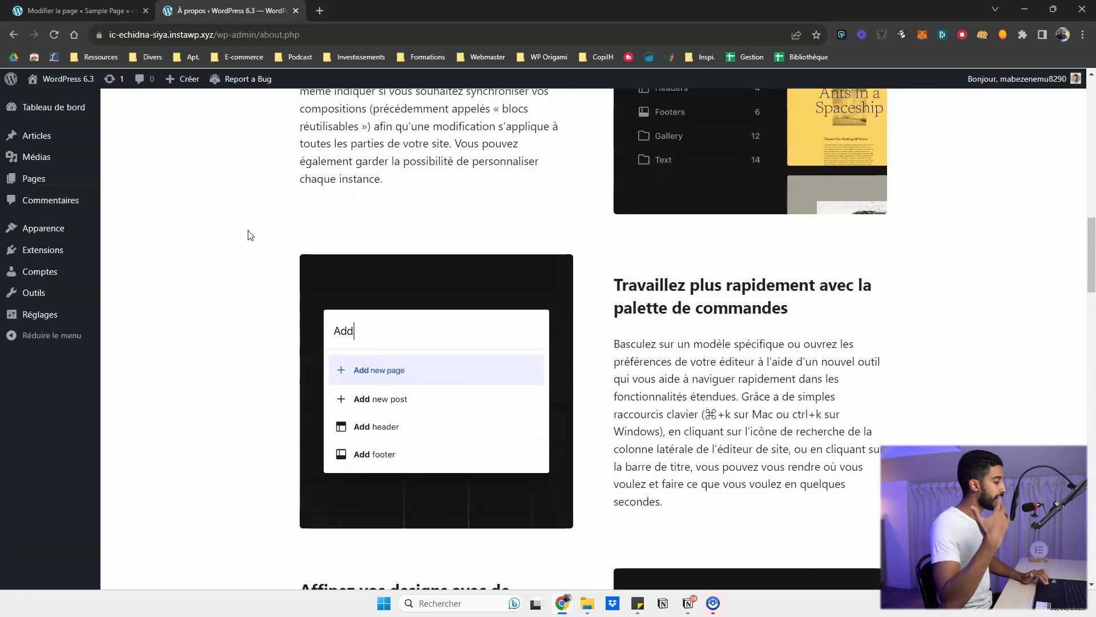
scroll(249, 234, "down", 15)
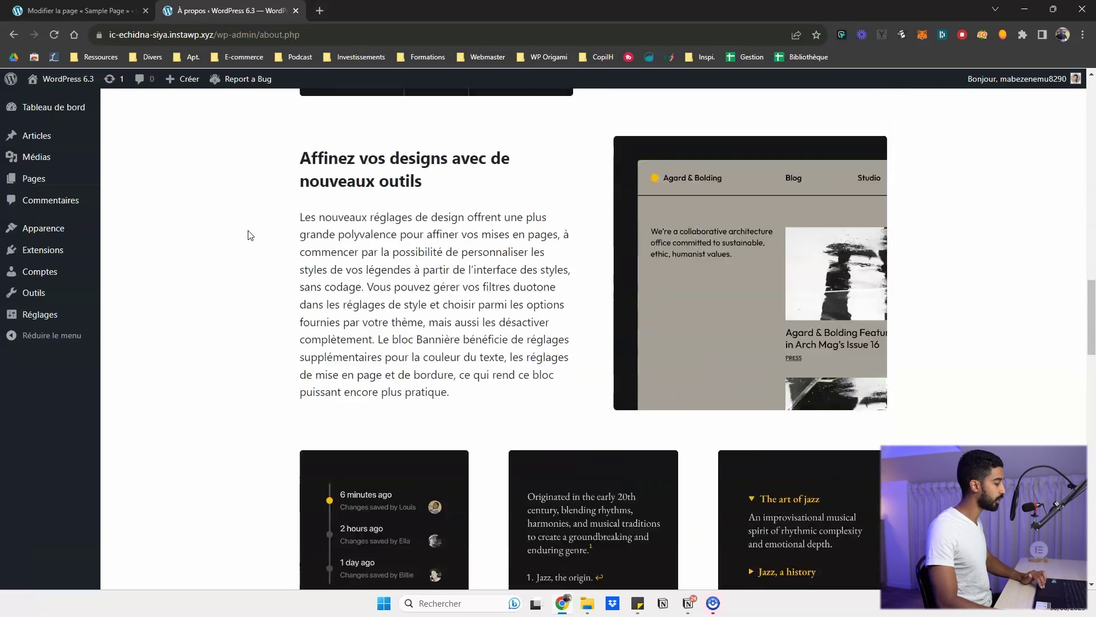
scroll(257, 256, "down", 3)
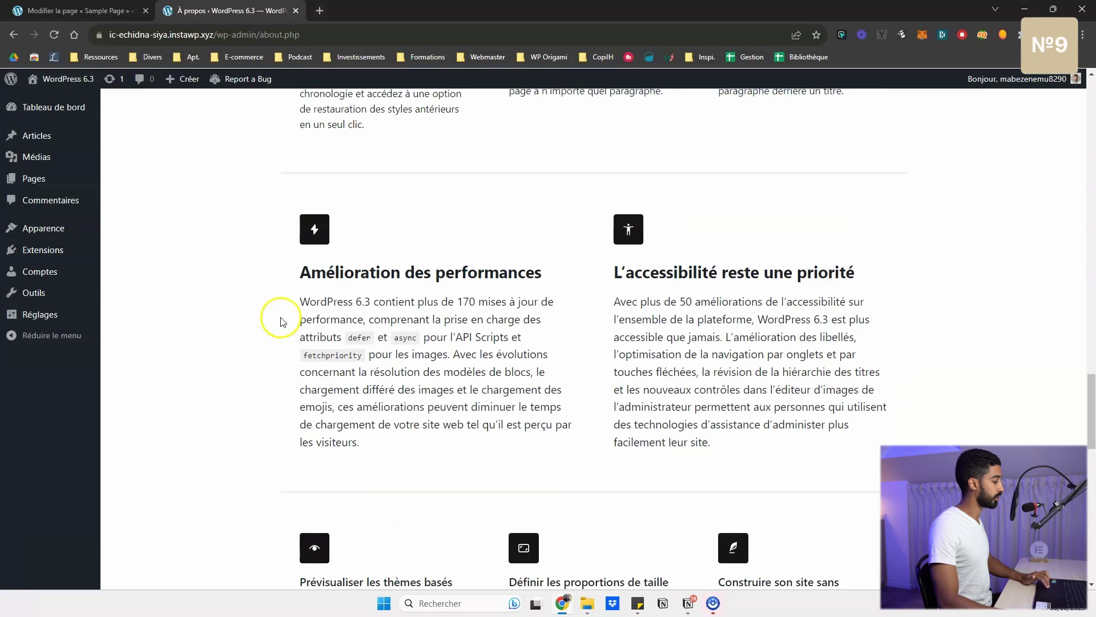